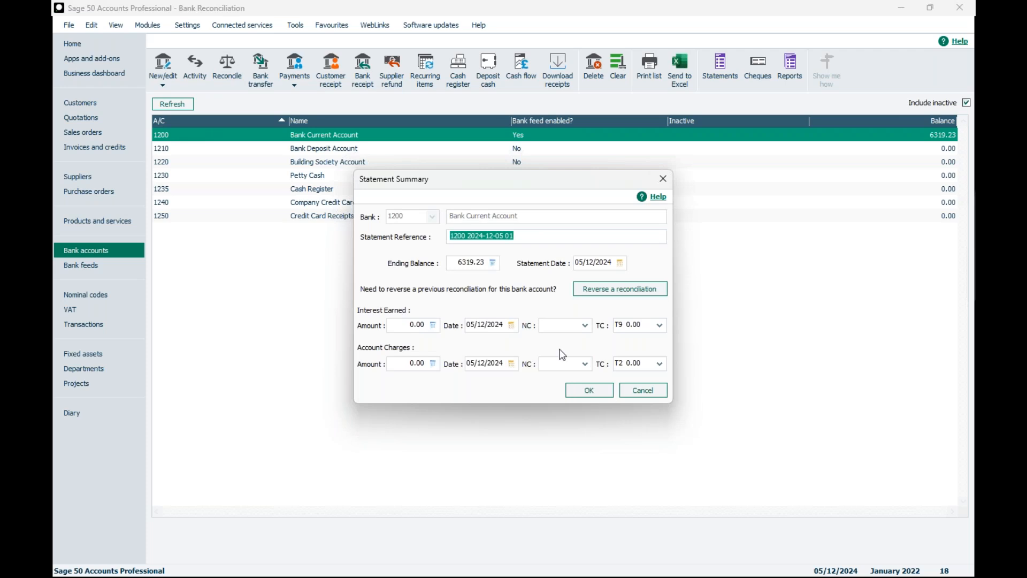
{"action": "left_click", "coordinate": [585, 399]}
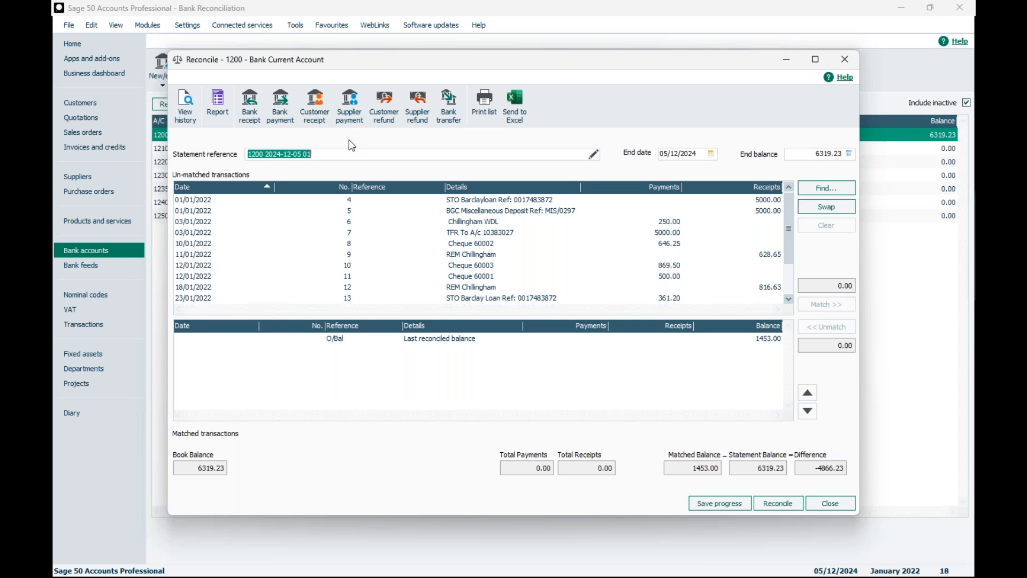
{"action": "left_click", "coordinate": [301, 221]}
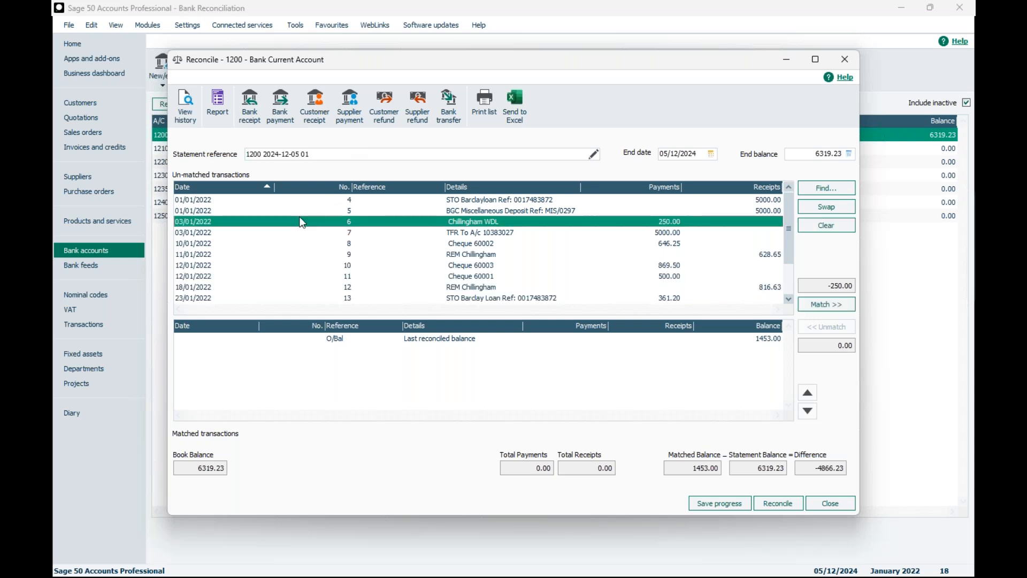
{"action": "key", "text": "ctrl+a"}
{"action": "left_click", "coordinate": [822, 305]}
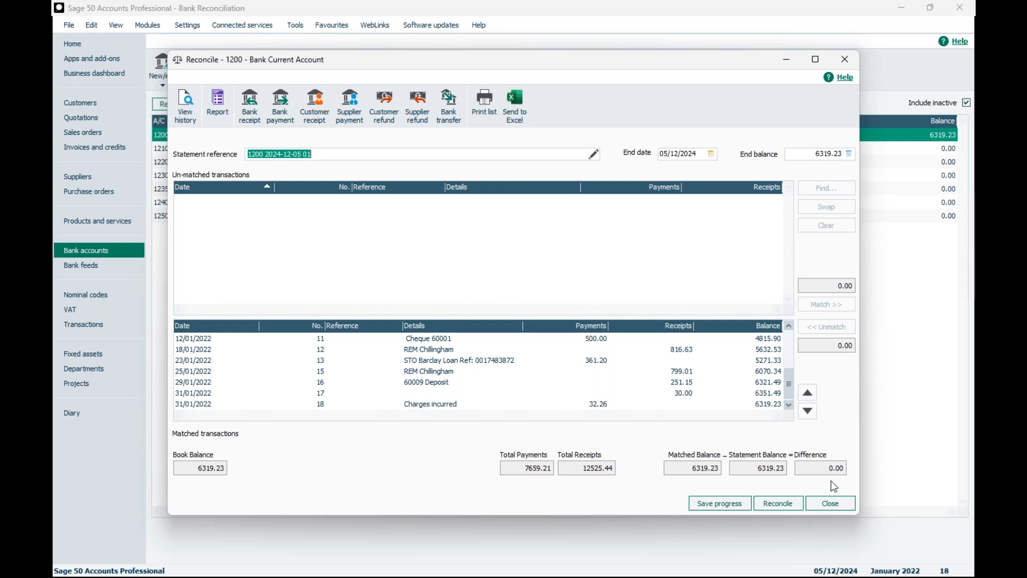
{"action": "left_click", "coordinate": [774, 504]}
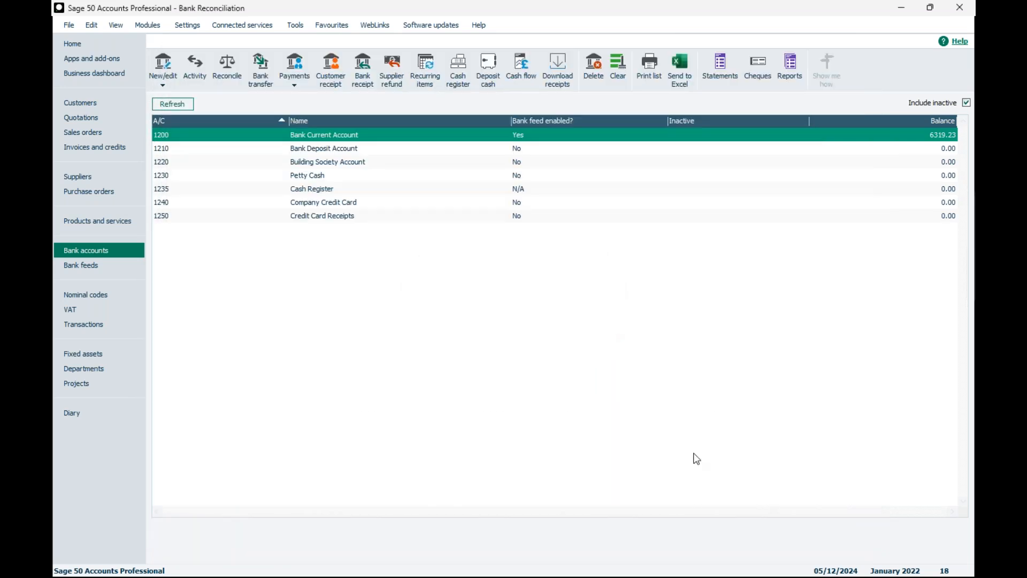
Examine the bank reconciliation flags and dates of the entries in the transactions list.
{"action": "left_click", "coordinate": [63, 324]}
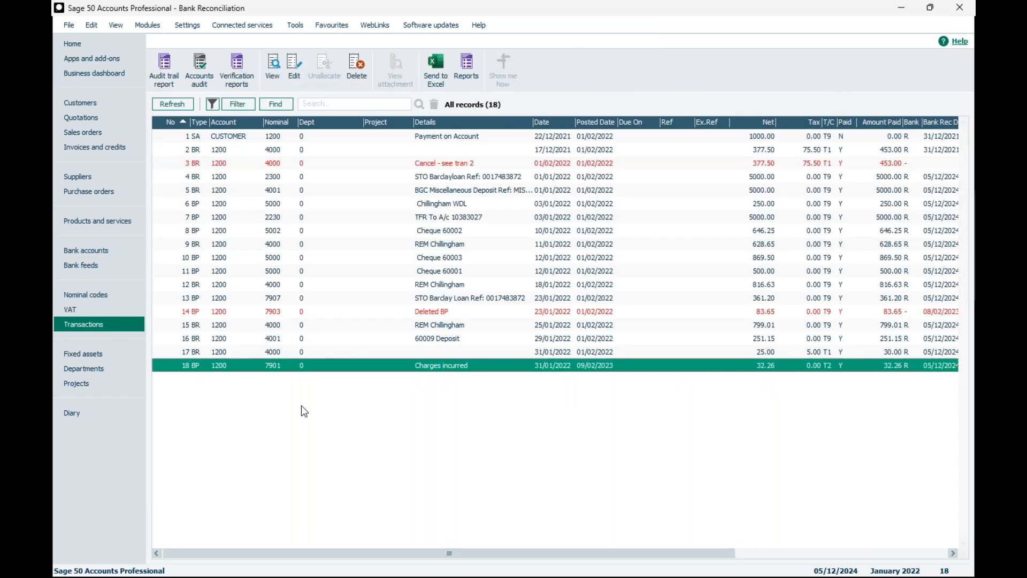
{"action": "left_click_drag", "start_coordinate": [337, 553], "coordinate": [482, 556]}
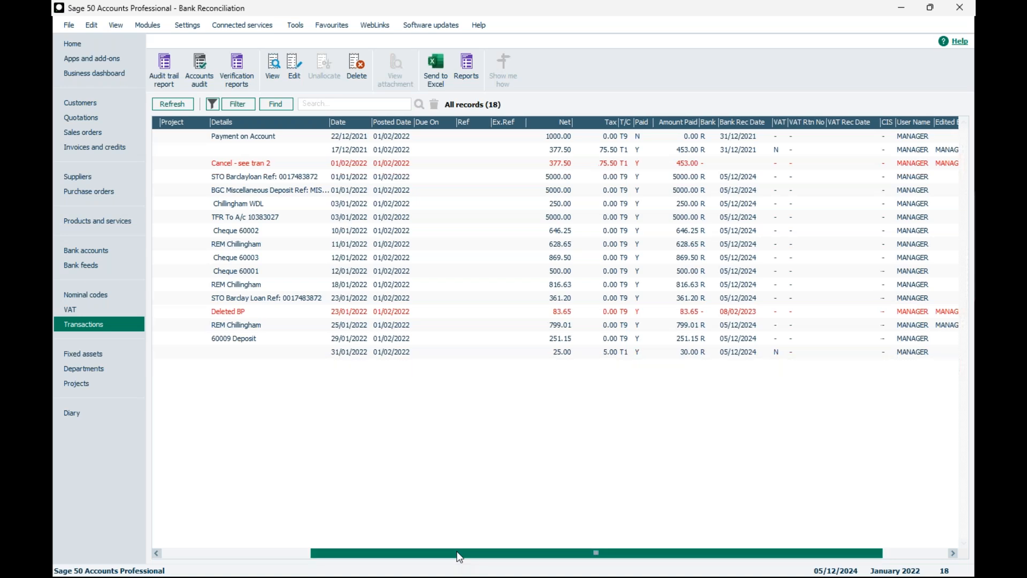
{"action": "left_click_drag", "start_coordinate": [459, 557], "coordinate": [243, 551]}
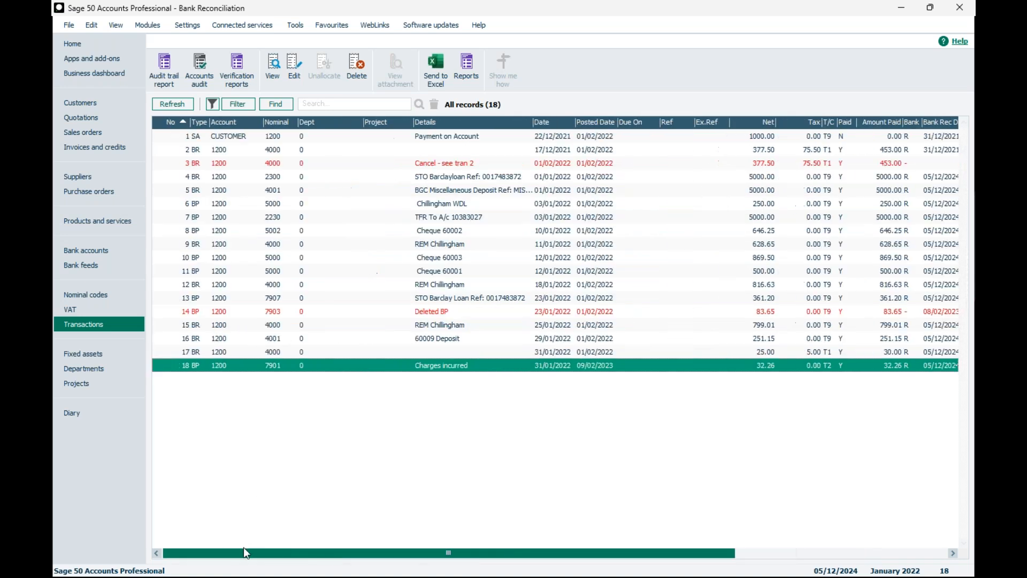
Set the net amount of the item line in bank payment number 6, Chillingham WDL, to 300 and post the change despite its reconciled status.
{"action": "left_click", "coordinate": [433, 205]}
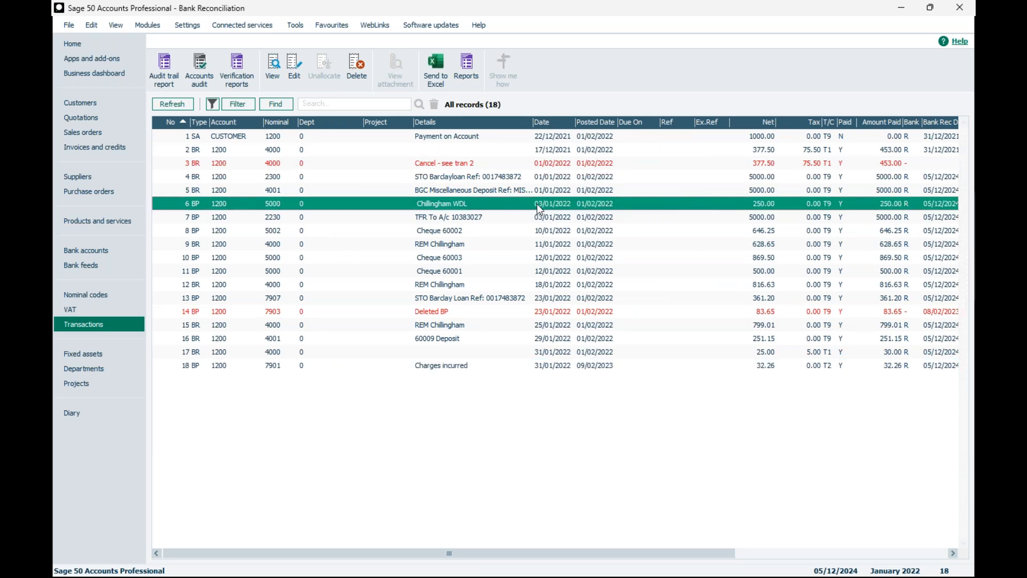
{"action": "double_click", "coordinate": [442, 204]}
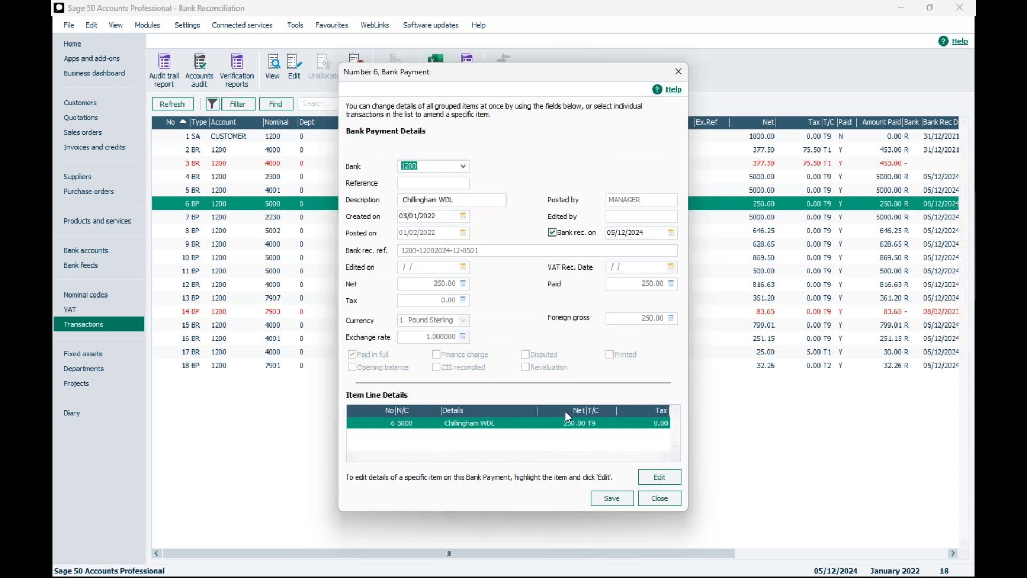
{"action": "left_click", "coordinate": [659, 477]}
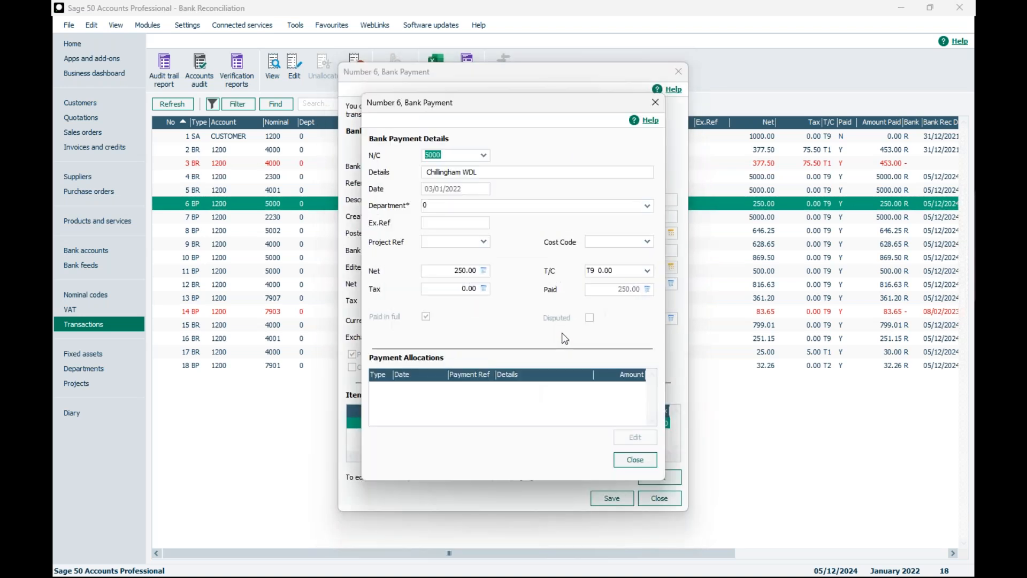
{"action": "left_click_drag", "start_coordinate": [517, 110], "coordinate": [367, 95]}
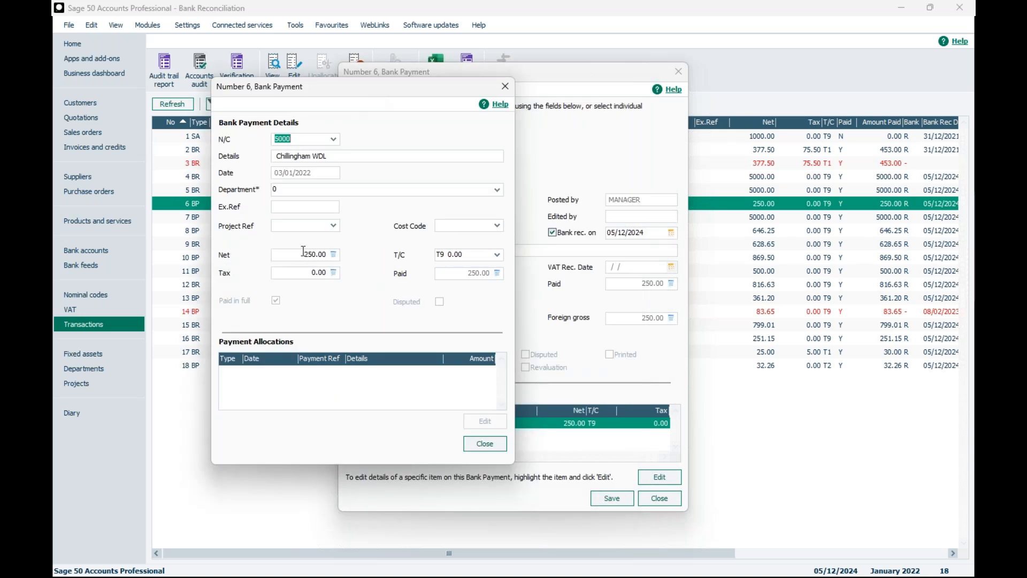
{"action": "left_click", "coordinate": [302, 254]}
{"action": "type", "text": "300"}
{"action": "left_click", "coordinate": [485, 444]}
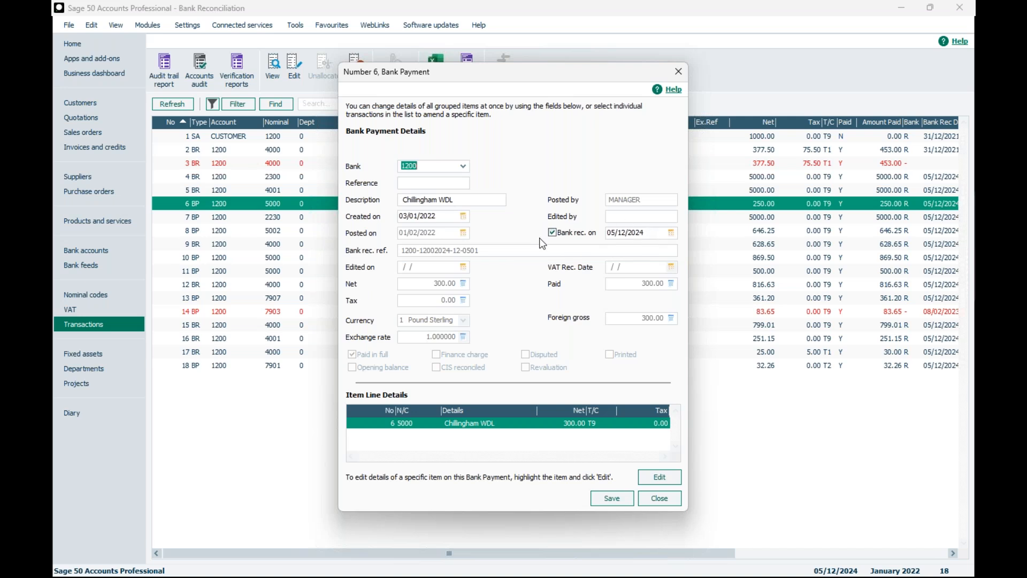
{"action": "left_click", "coordinate": [613, 500]}
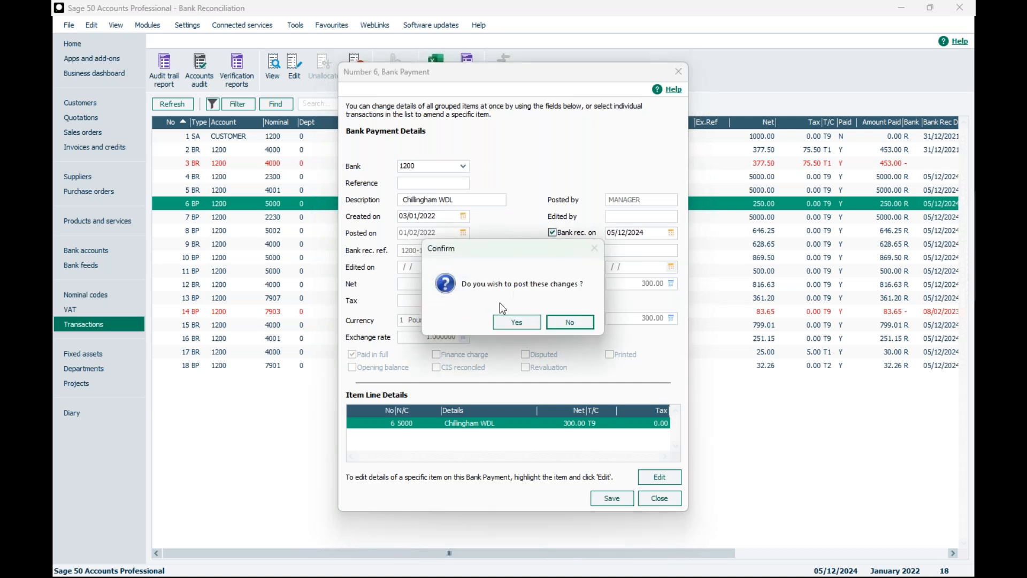
{"action": "left_click", "coordinate": [503, 322]}
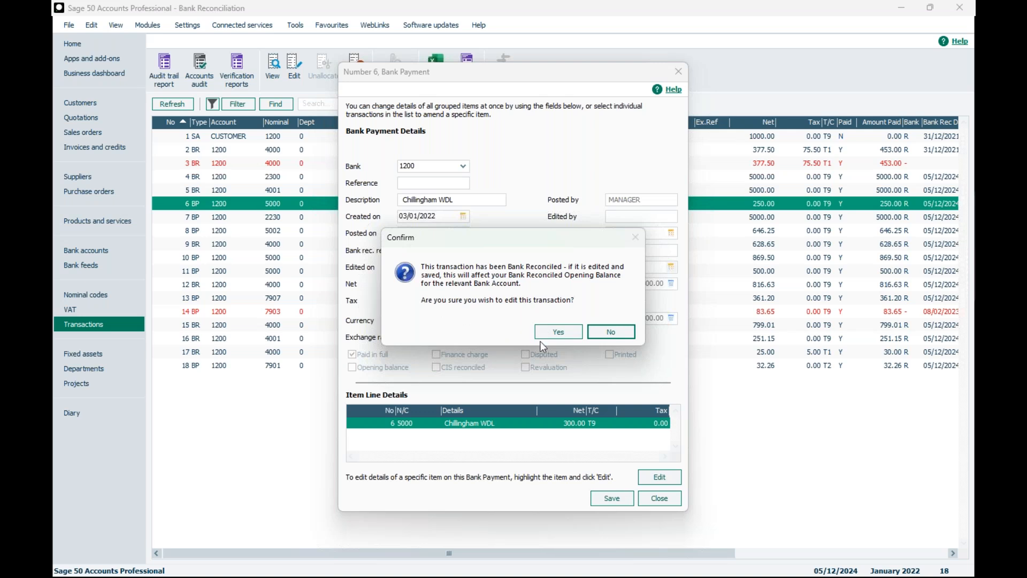
{"action": "left_click", "coordinate": [554, 331]}
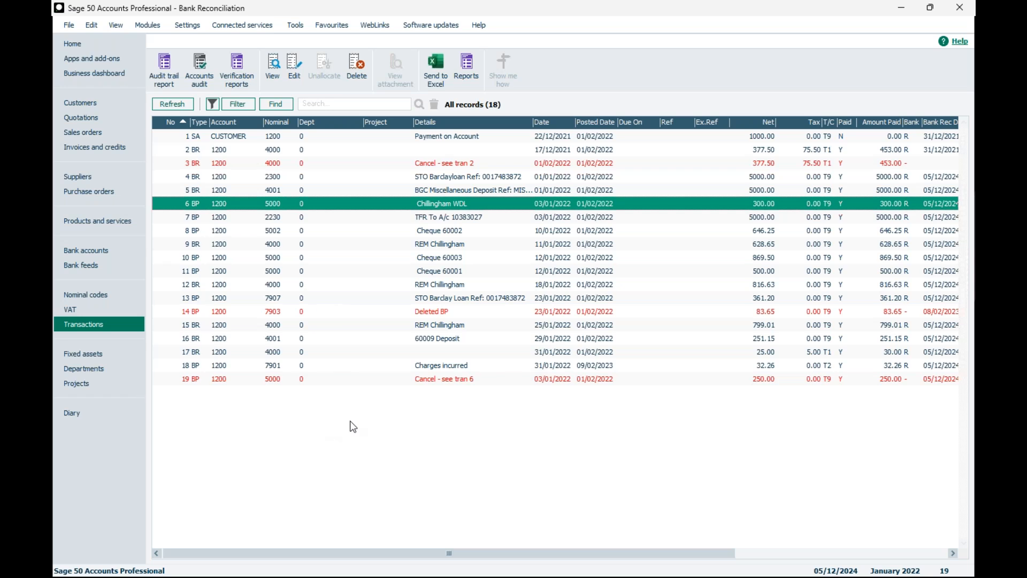
Start another Bank Current Account reconciliation, examine the transactions behind the opening balance difference, and close it without reconciling.
{"action": "left_click", "coordinate": [100, 251]}
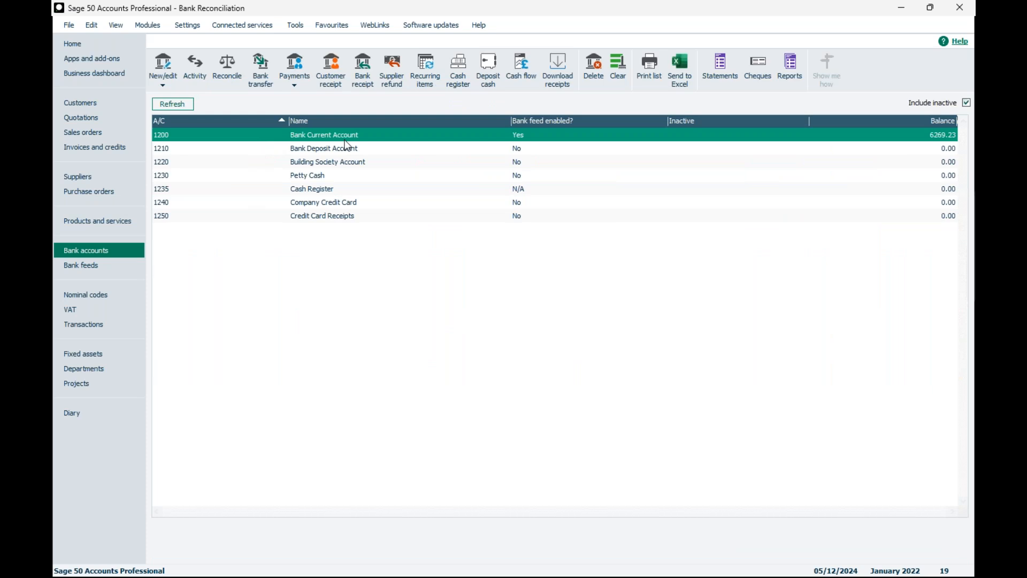
{"action": "left_click", "coordinate": [227, 65]}
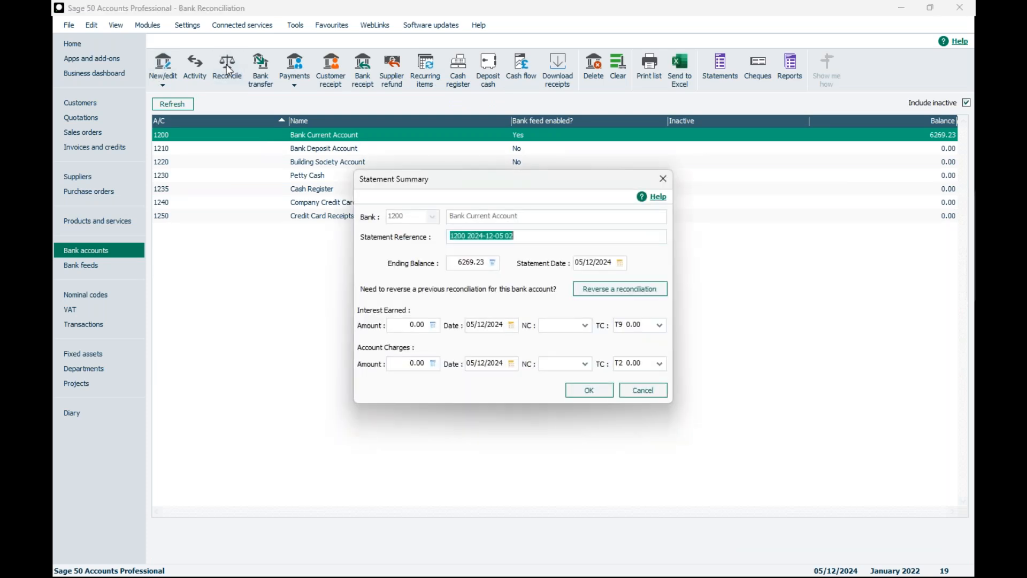
{"action": "left_click", "coordinate": [577, 391]}
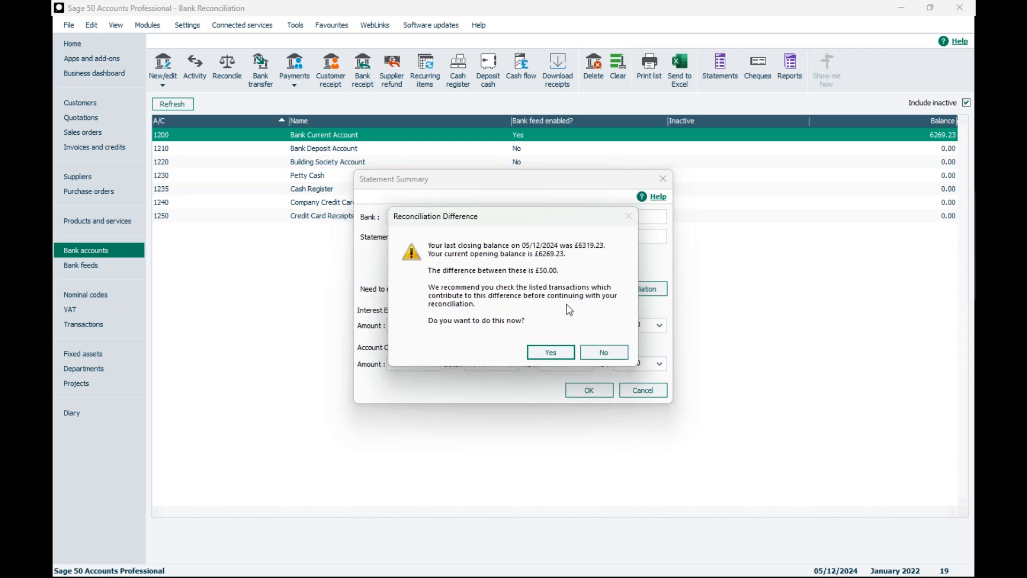
{"action": "left_click", "coordinate": [541, 354]}
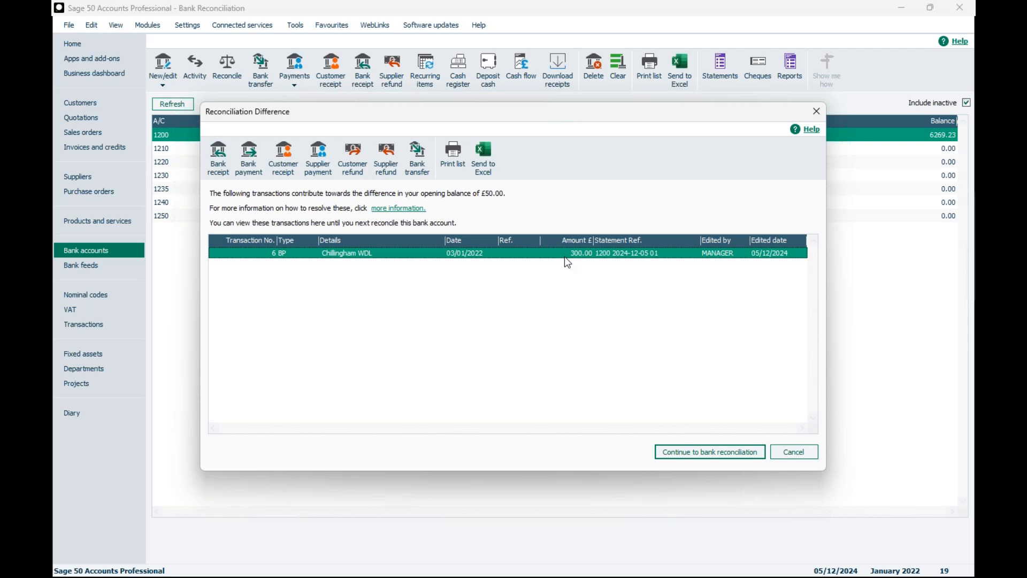
{"action": "left_click", "coordinate": [677, 454]}
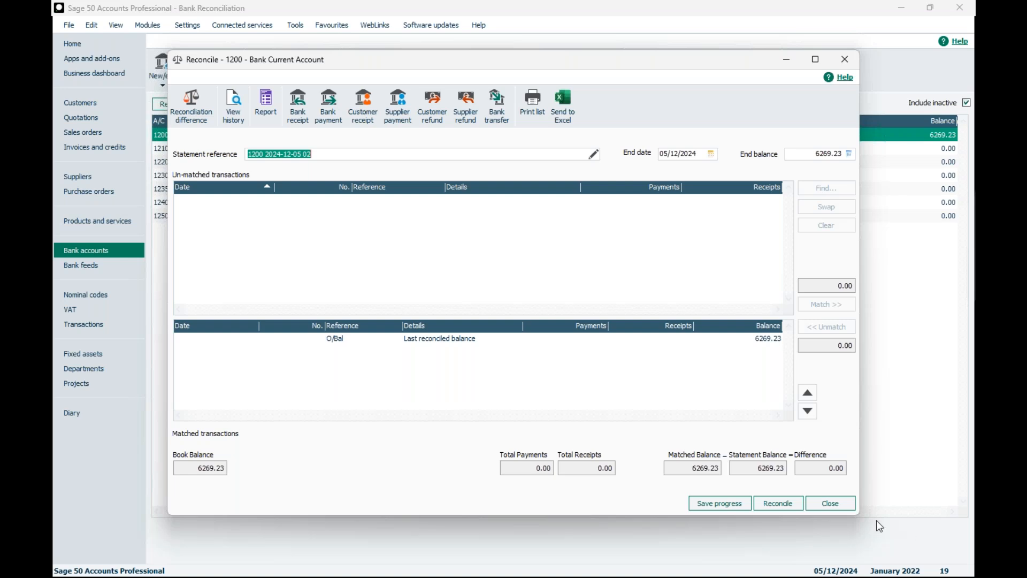
{"action": "left_click", "coordinate": [838, 507]}
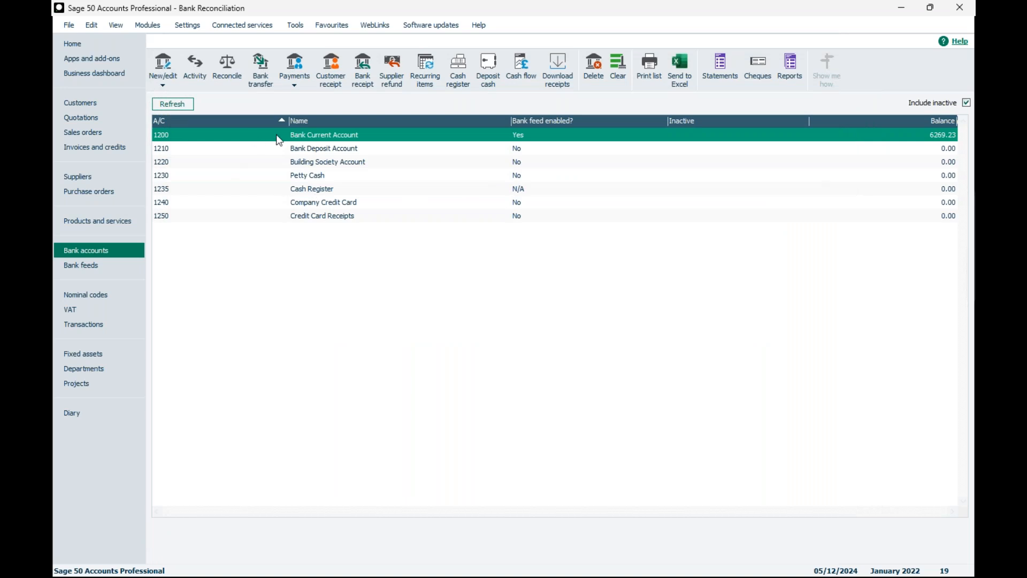
Open the Bank Current Account's list of previous reconciliations through the option to reverse a reconciliation.
{"action": "left_click", "coordinate": [224, 69]}
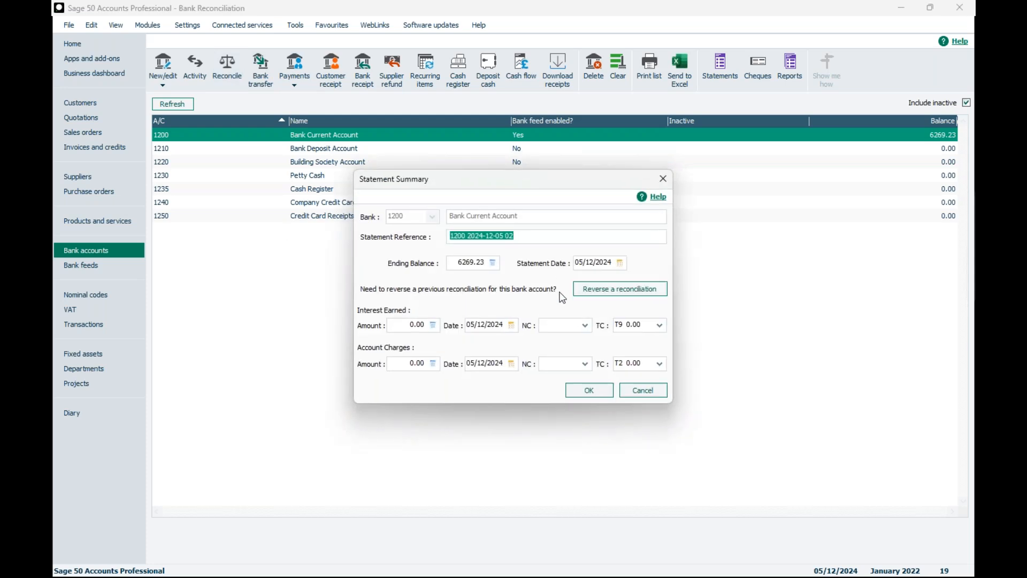
{"action": "left_click", "coordinate": [638, 298]}
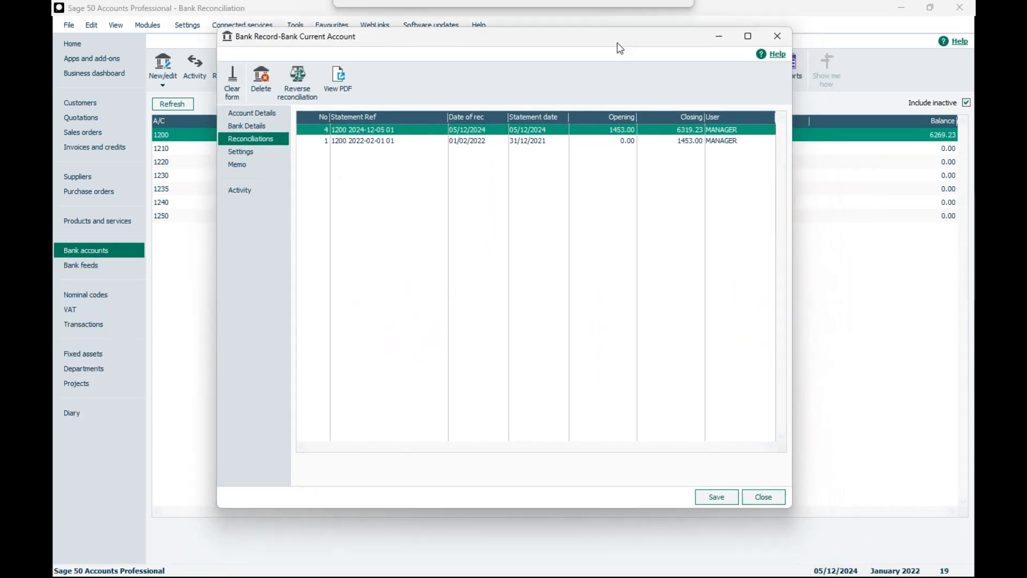
{"action": "left_click_drag", "start_coordinate": [618, 43], "coordinate": [625, 59]}
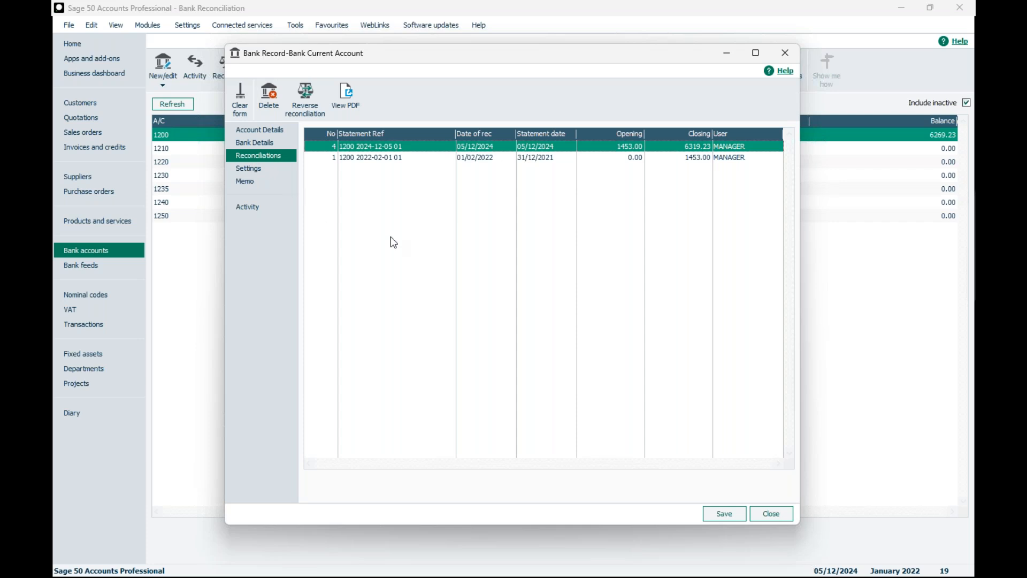
{"action": "left_click", "coordinate": [444, 158]}
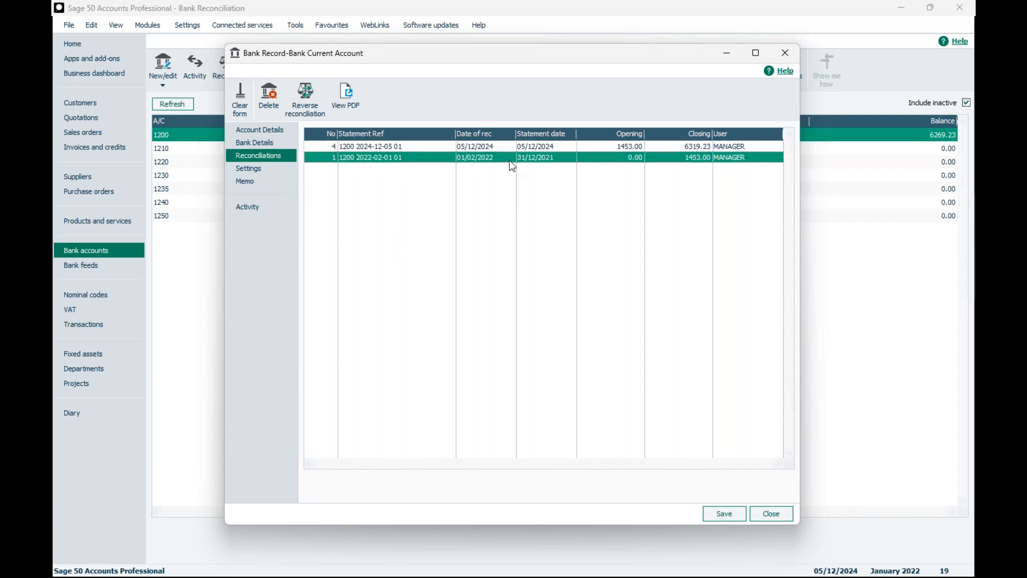
{"action": "left_click", "coordinate": [351, 147]}
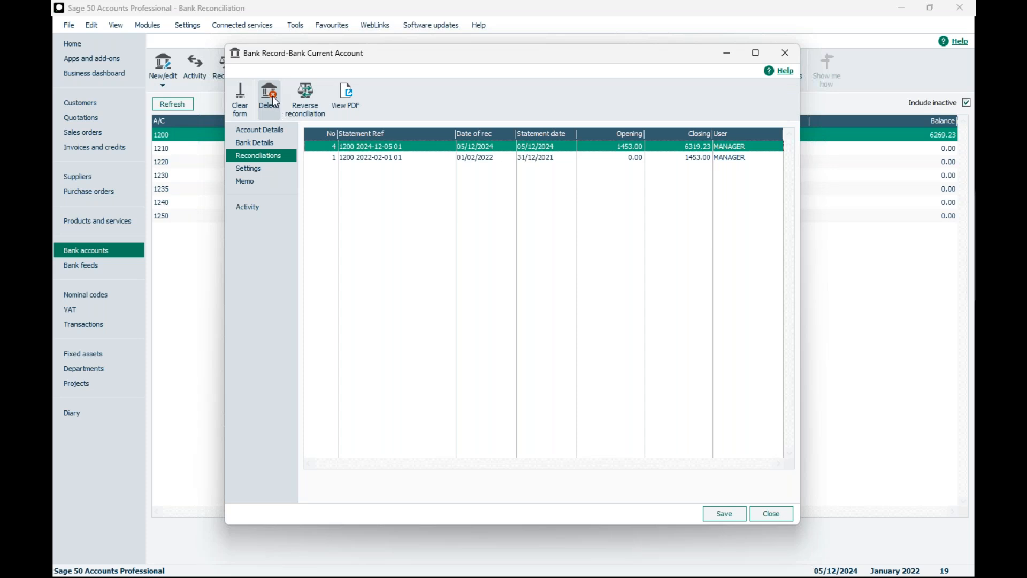
{"action": "left_click", "coordinate": [308, 97]}
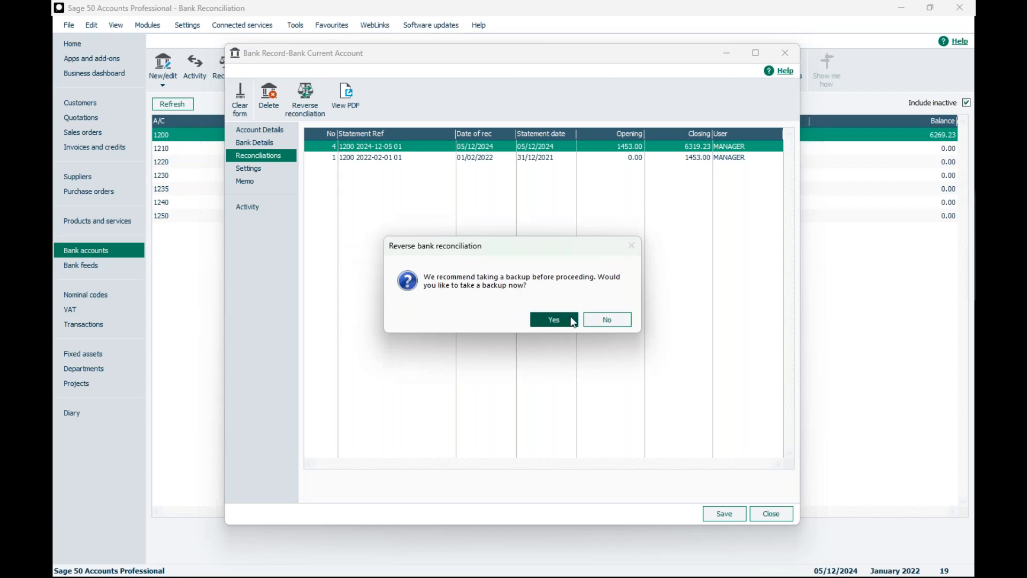
{"action": "left_click", "coordinate": [556, 320]}
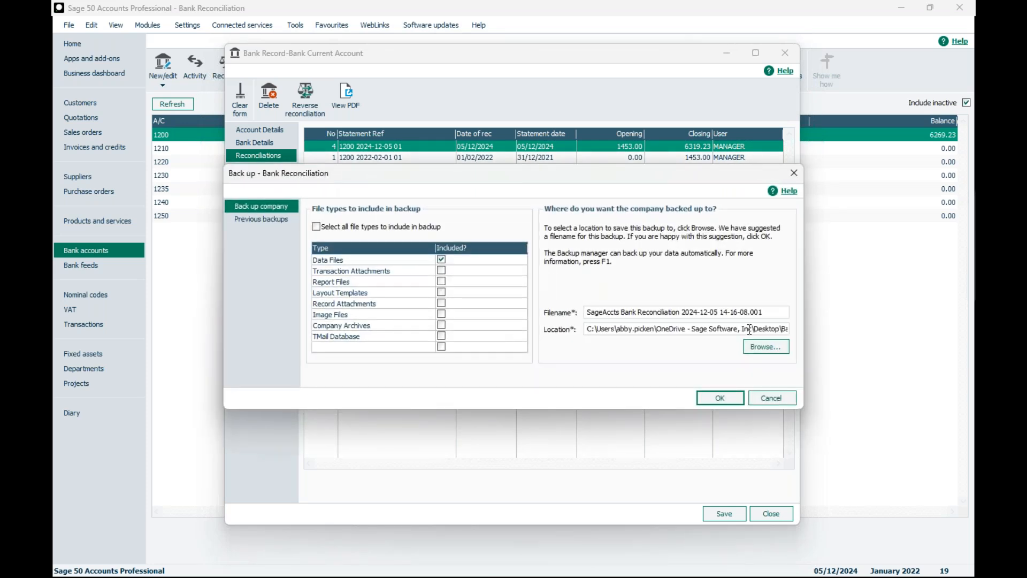
{"action": "left_click", "coordinate": [714, 402]}
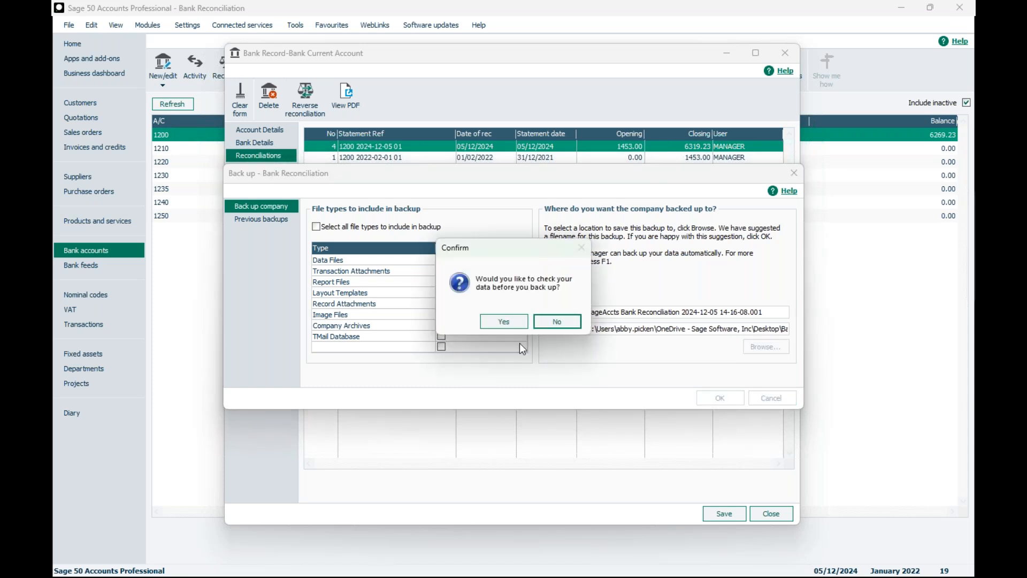
{"action": "left_click", "coordinate": [555, 321]}
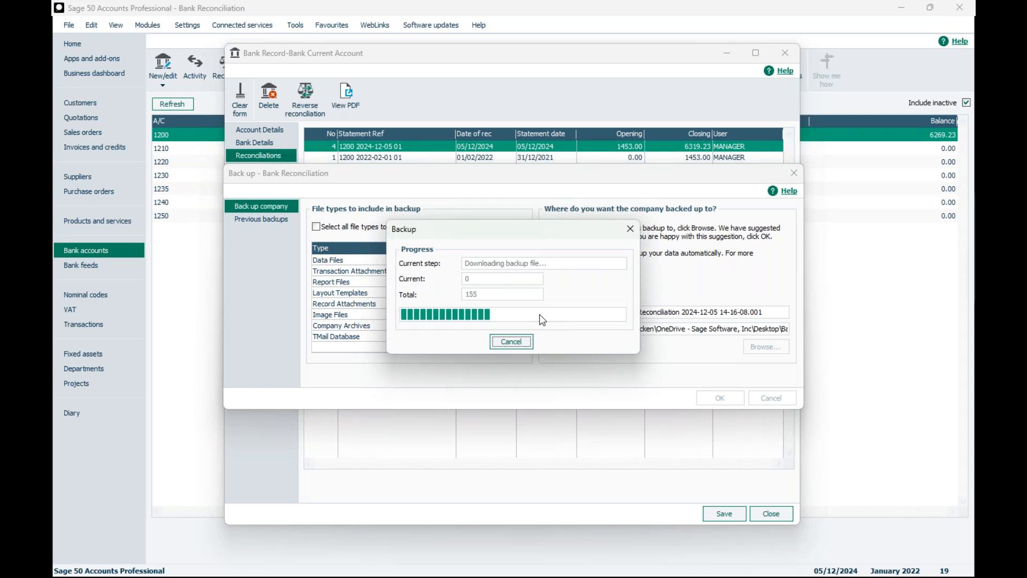
{"action": "left_click", "coordinate": [557, 321]}
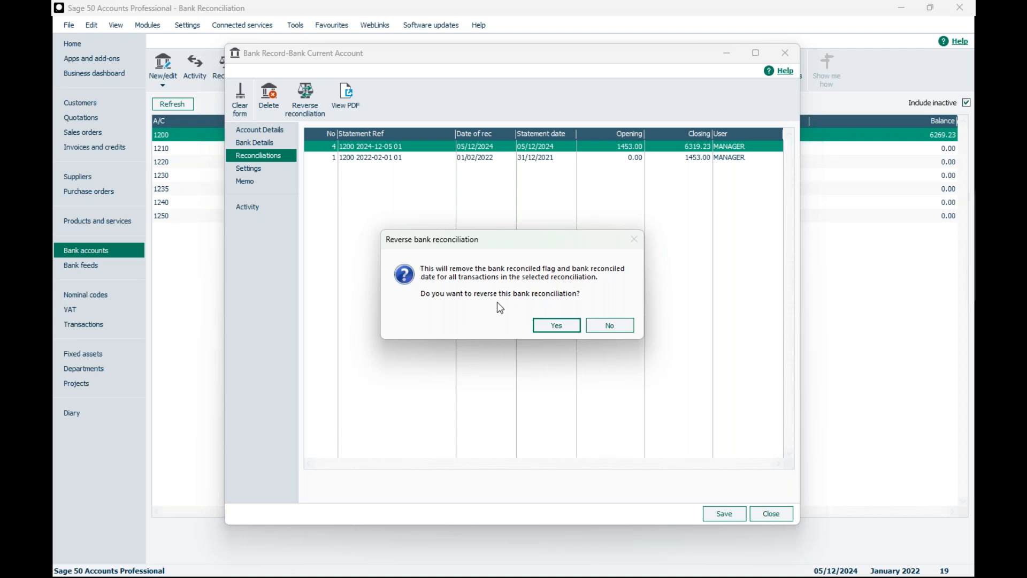
{"action": "left_click", "coordinate": [546, 328]}
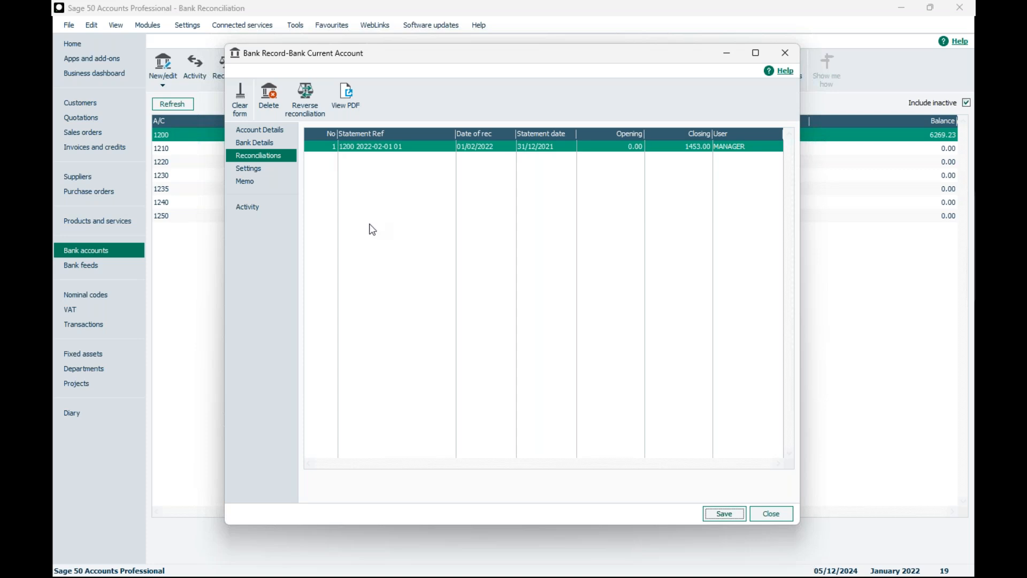
{"action": "left_click", "coordinate": [776, 518]}
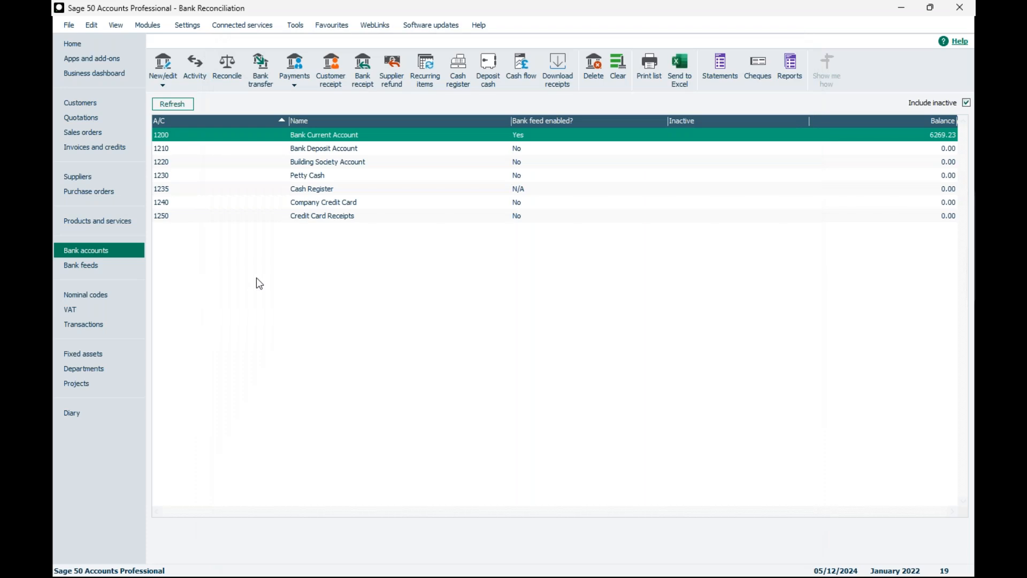
Check the Bank and Bank Rec Date columns in the transactions list following the reversal.
{"action": "left_click", "coordinate": [86, 324]}
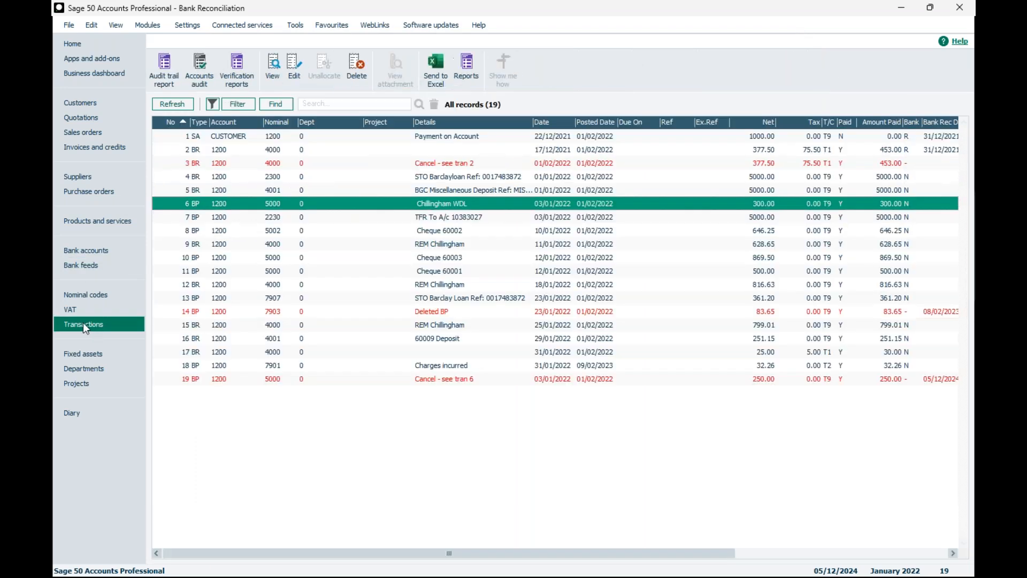
{"action": "left_click_drag", "start_coordinate": [503, 553], "coordinate": [692, 554]}
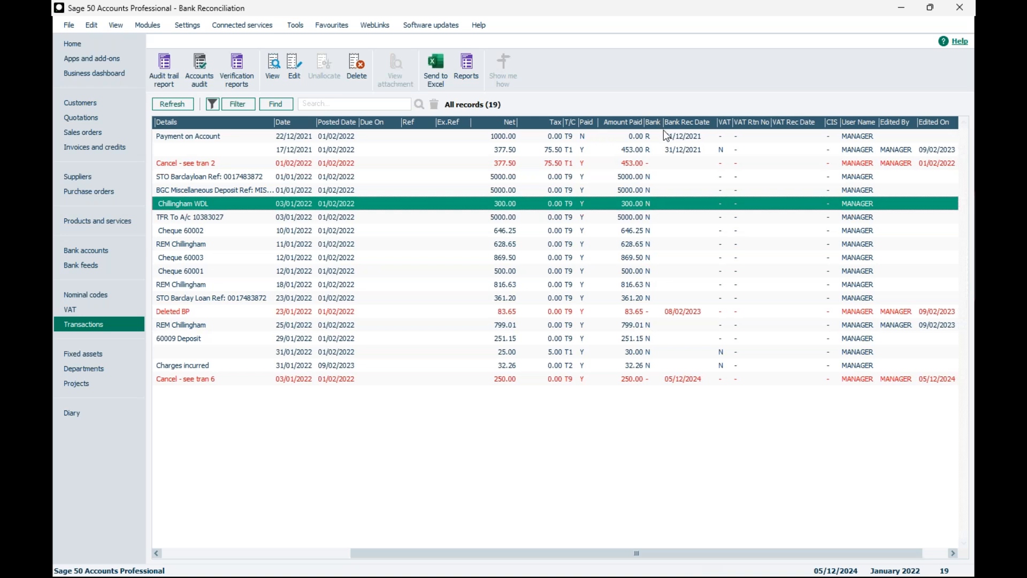
Set the net amount of bank payment number 6, Chillingham WDL, to 250 and post the change.
{"action": "left_click", "coordinate": [650, 194]}
{"action": "left_click", "coordinate": [651, 218]}
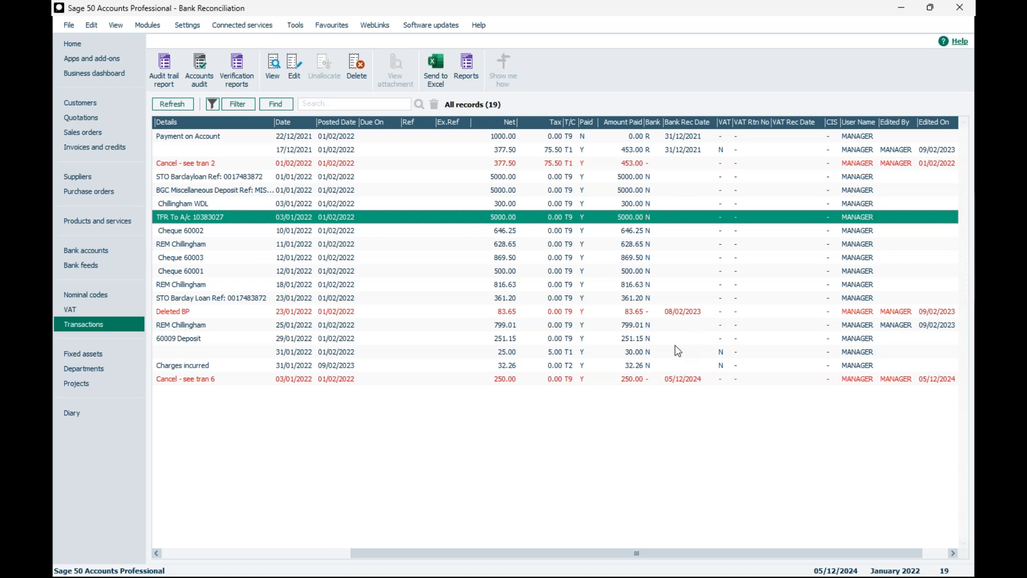
{"action": "left_click_drag", "start_coordinate": [583, 549], "coordinate": [396, 552]}
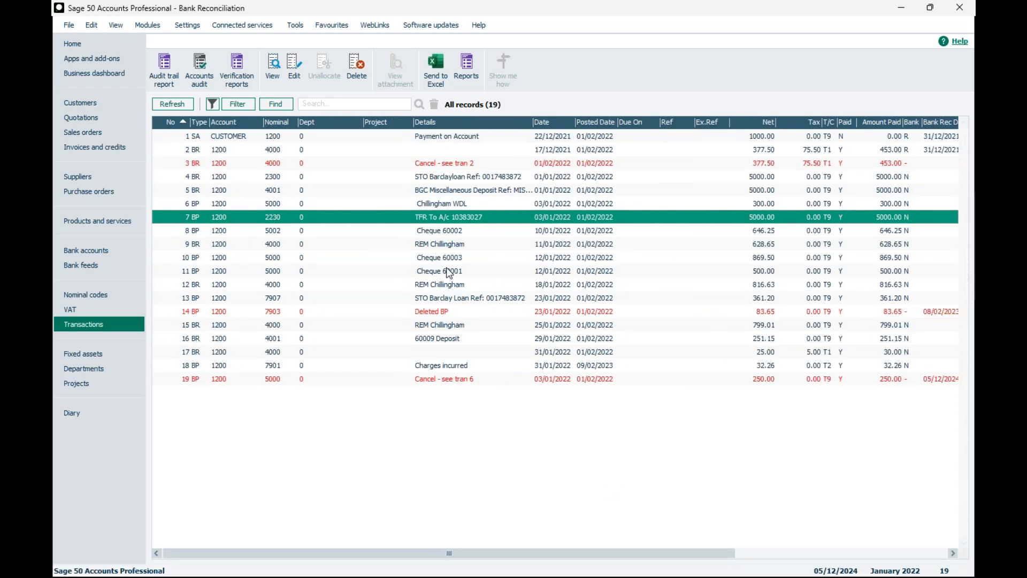
{"action": "left_click", "coordinate": [447, 204]}
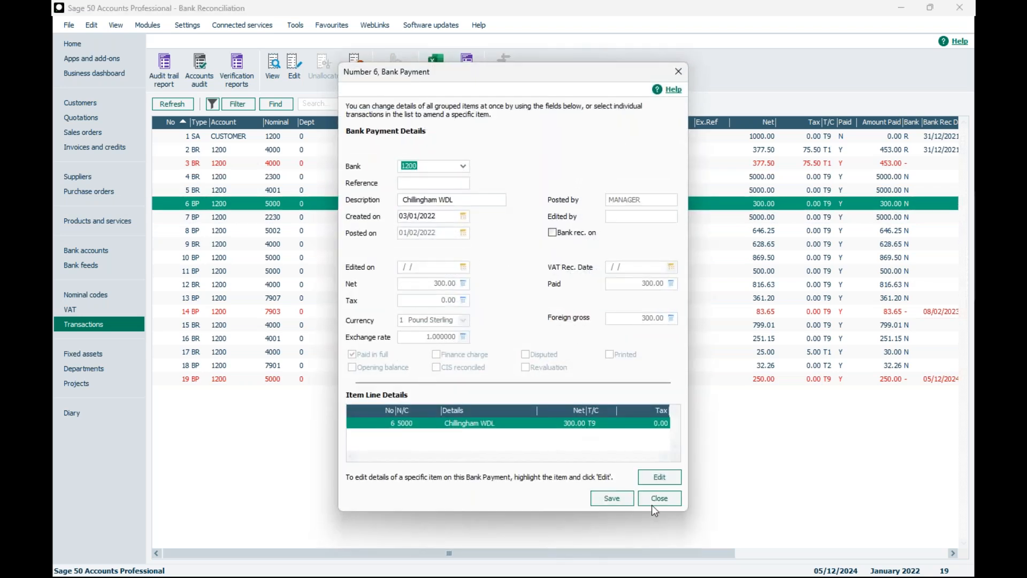
{"action": "left_click", "coordinate": [659, 476]}
{"action": "double_click", "coordinate": [449, 273]}
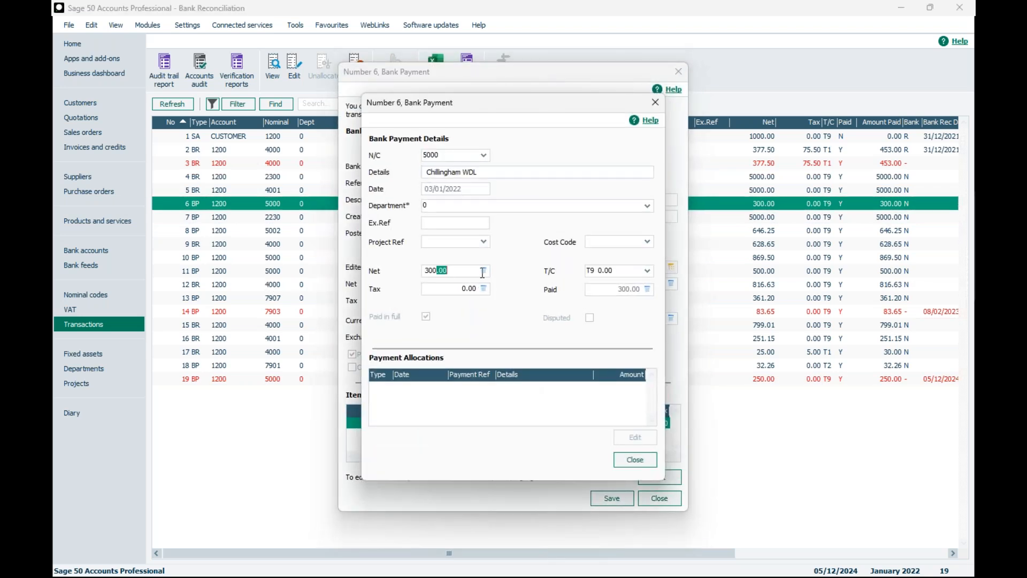
{"action": "type", "text": "250"}
{"action": "left_click", "coordinate": [635, 461]}
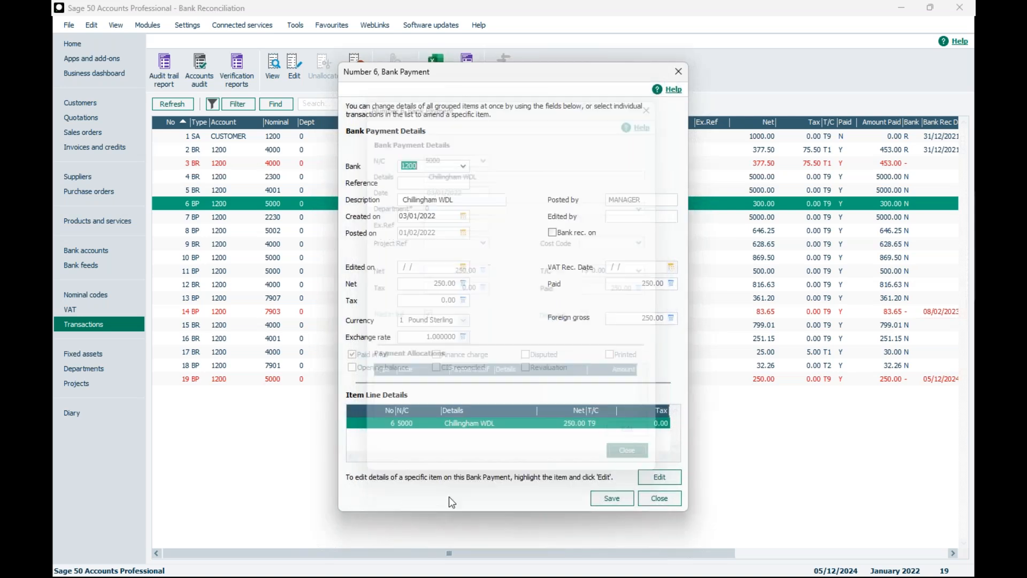
{"action": "left_click", "coordinate": [654, 499]}
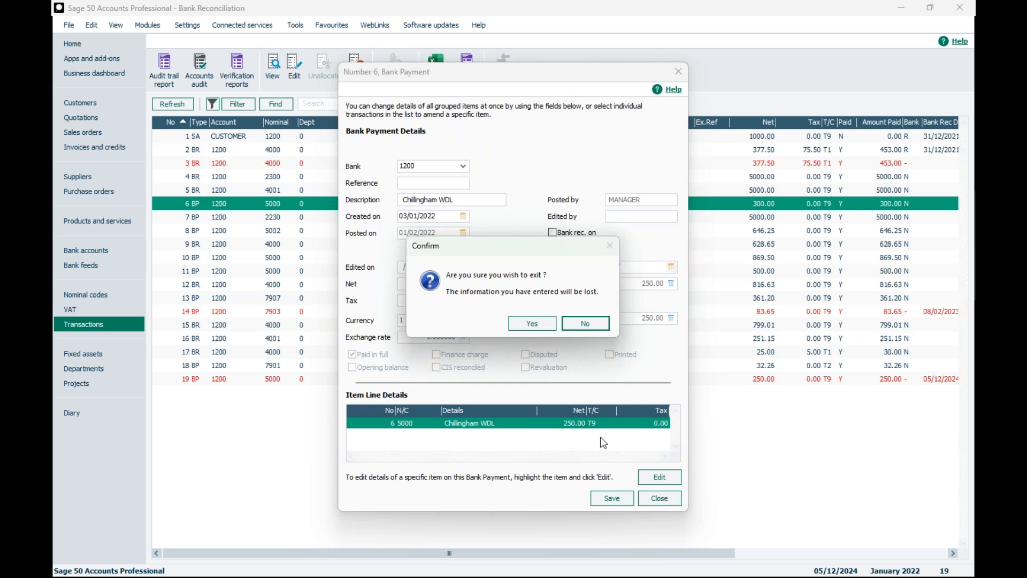
{"action": "left_click", "coordinate": [578, 321]}
{"action": "left_click", "coordinate": [613, 499]}
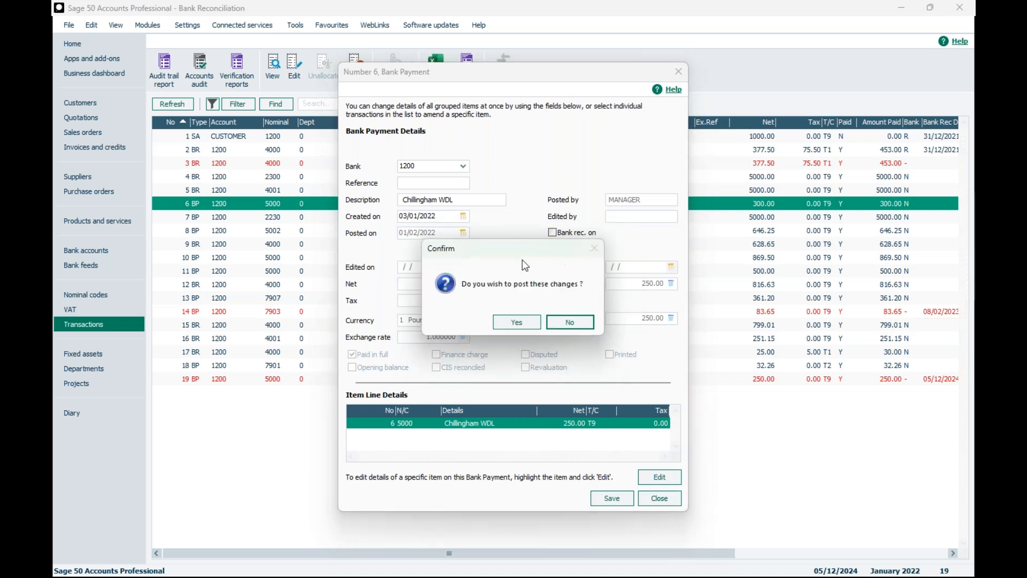
{"action": "left_click", "coordinate": [515, 329]}
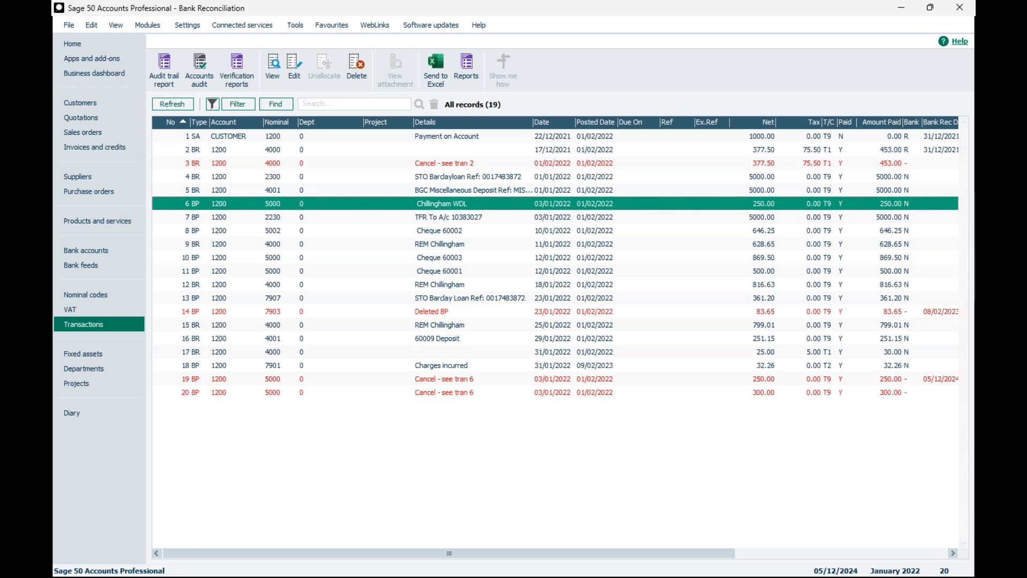
{"action": "left_click", "coordinate": [111, 248]}
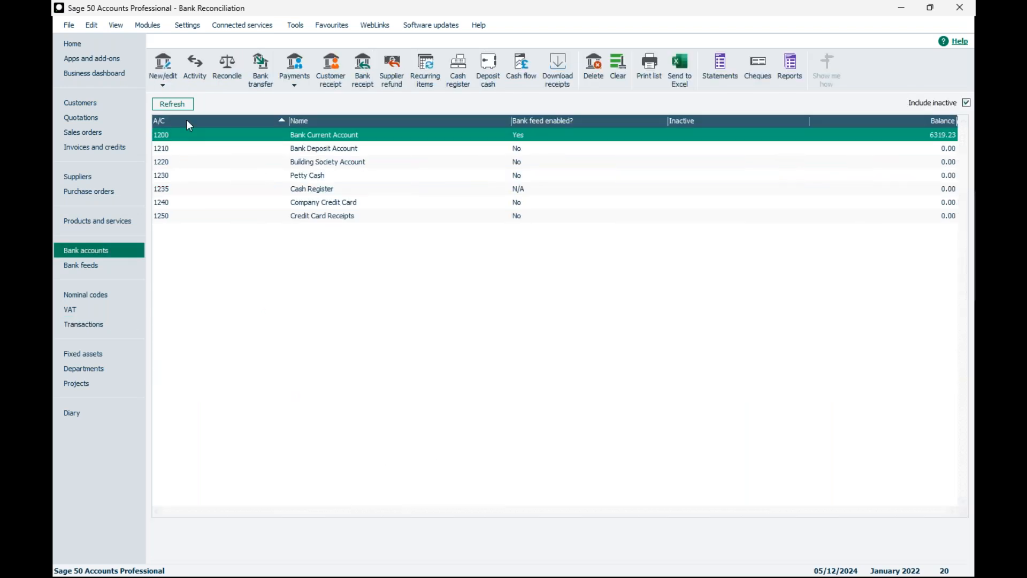
{"action": "left_click", "coordinate": [238, 65]}
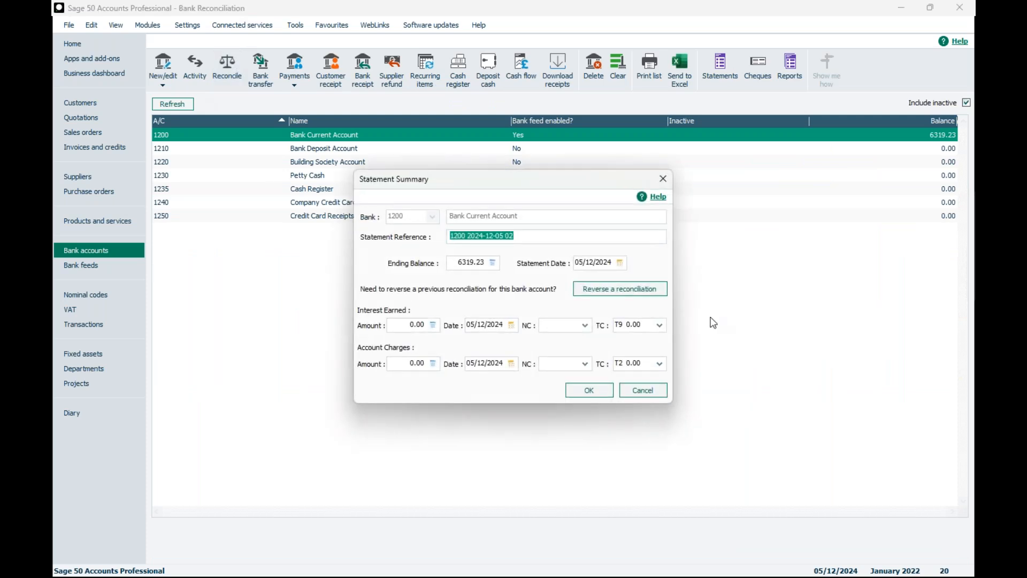
{"action": "left_click", "coordinate": [589, 391]}
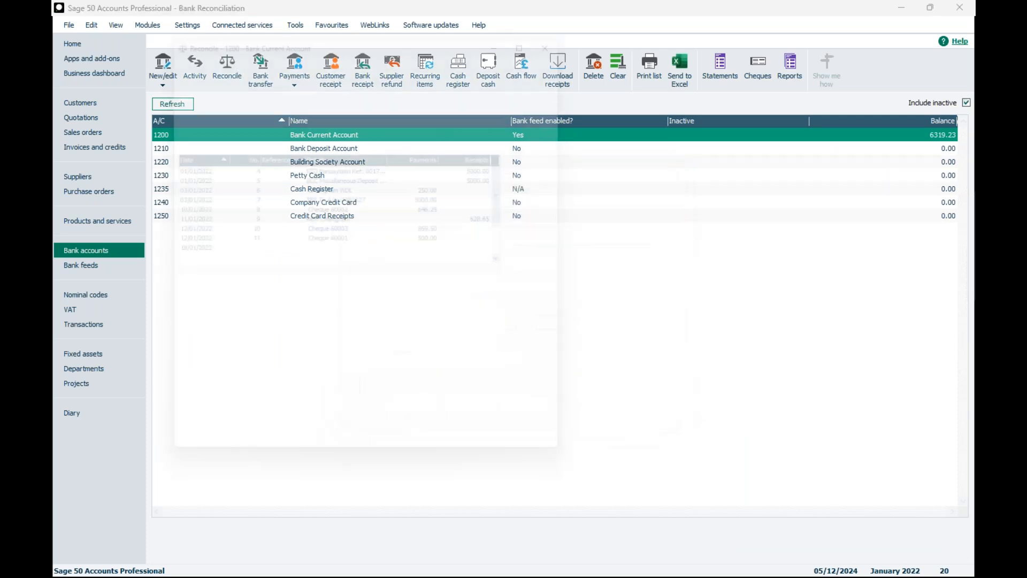
{"action": "left_click", "coordinate": [343, 261]}
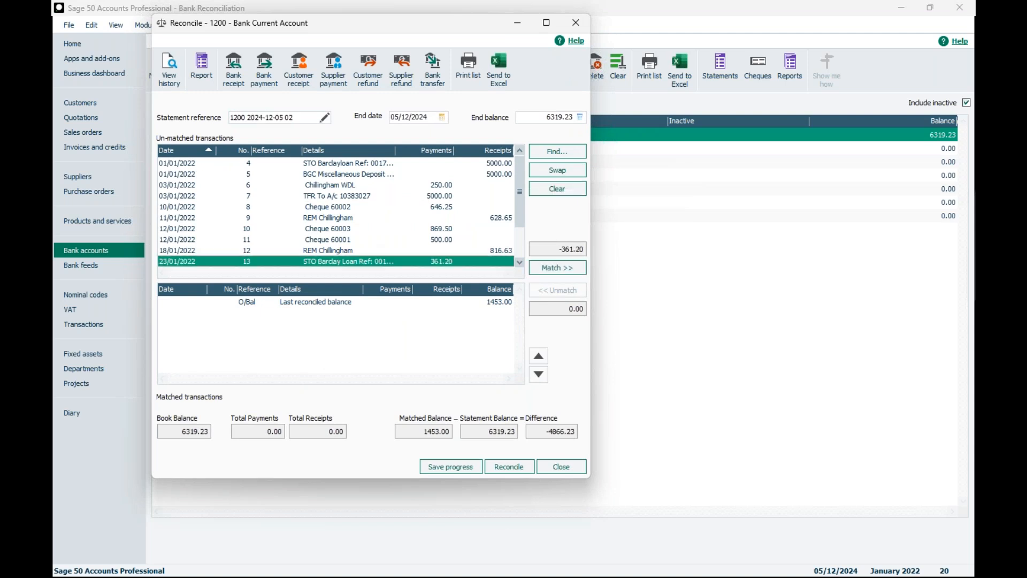
{"action": "key", "text": "ctrl+a"}
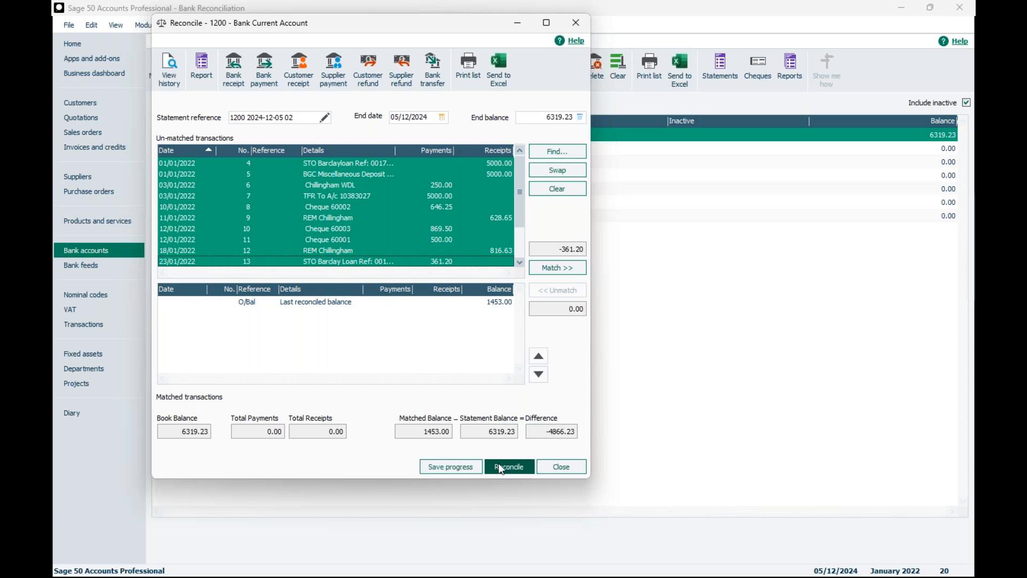
{"action": "left_click", "coordinate": [566, 275]}
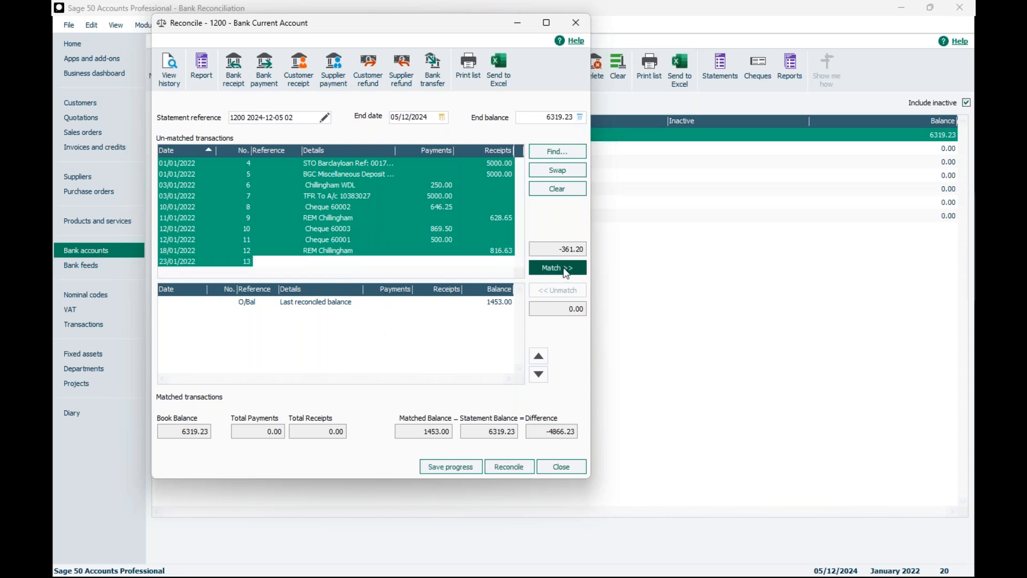
{"action": "left_click", "coordinate": [504, 467]}
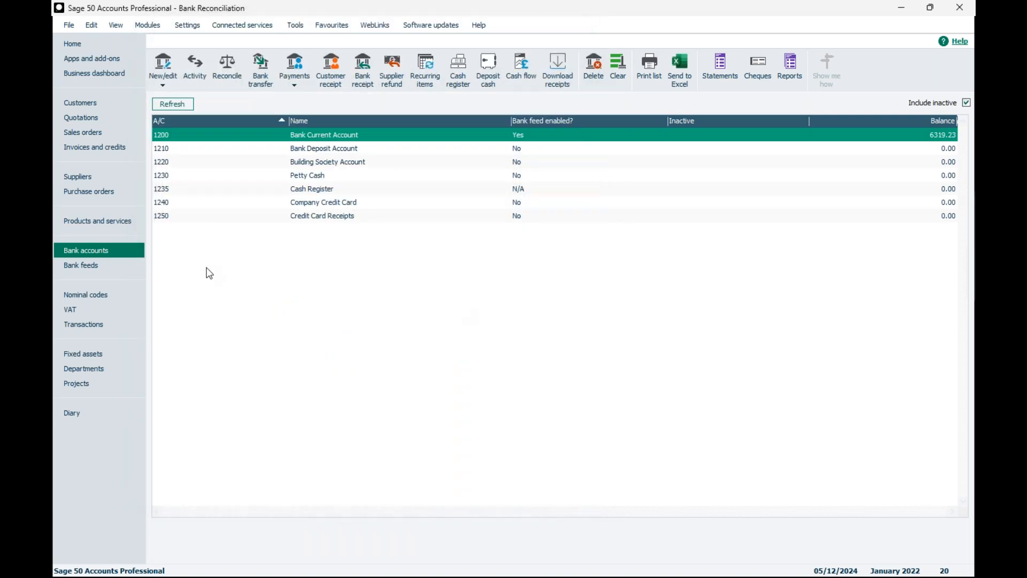
Open the transactions list and select bank receipt number 5, BGC Miscellaneous Deposit.
{"action": "left_click", "coordinate": [78, 327]}
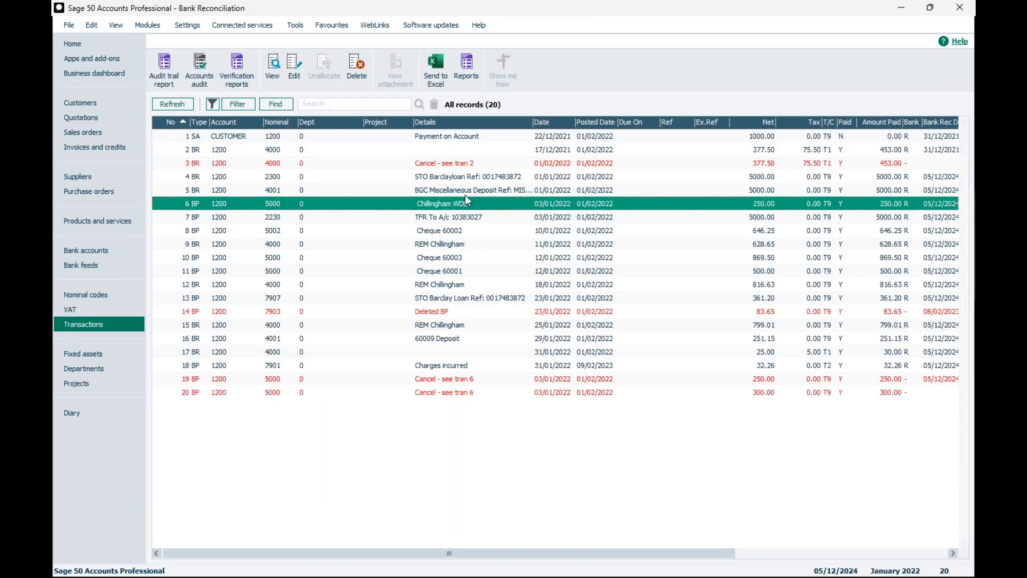
{"action": "left_click", "coordinate": [448, 189]}
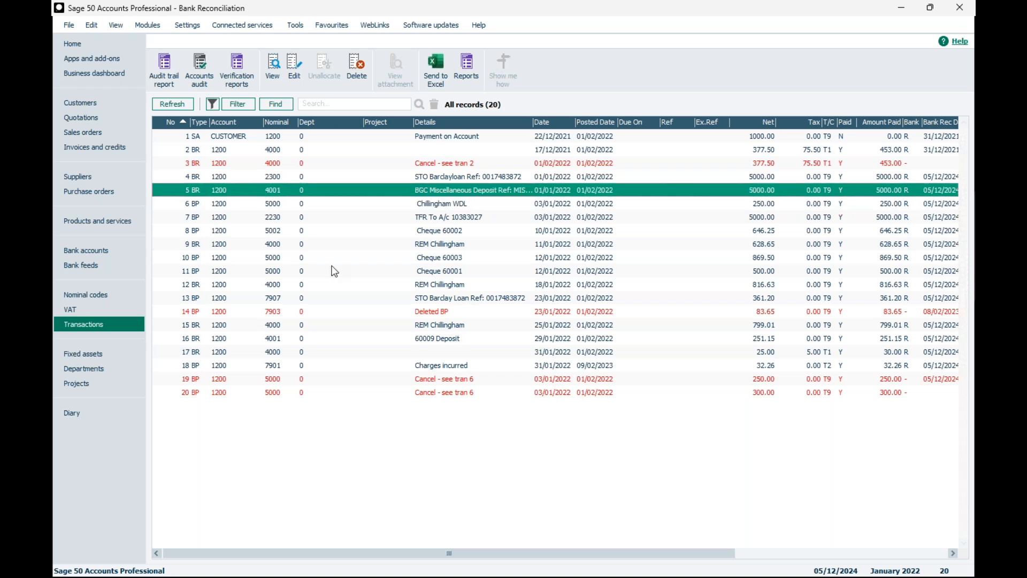
{"action": "double_click", "coordinate": [423, 191]}
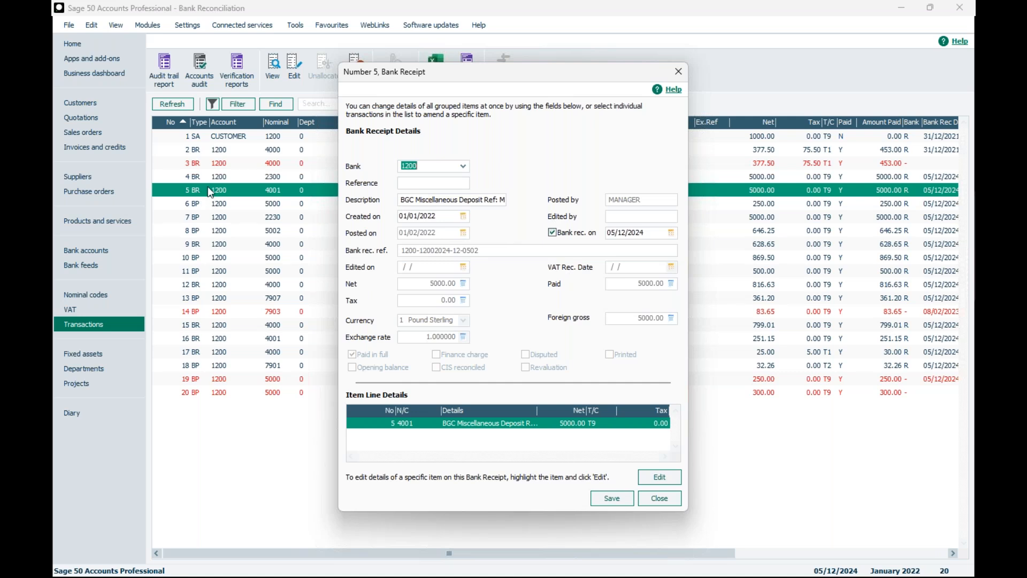
{"action": "left_click", "coordinate": [553, 233]}
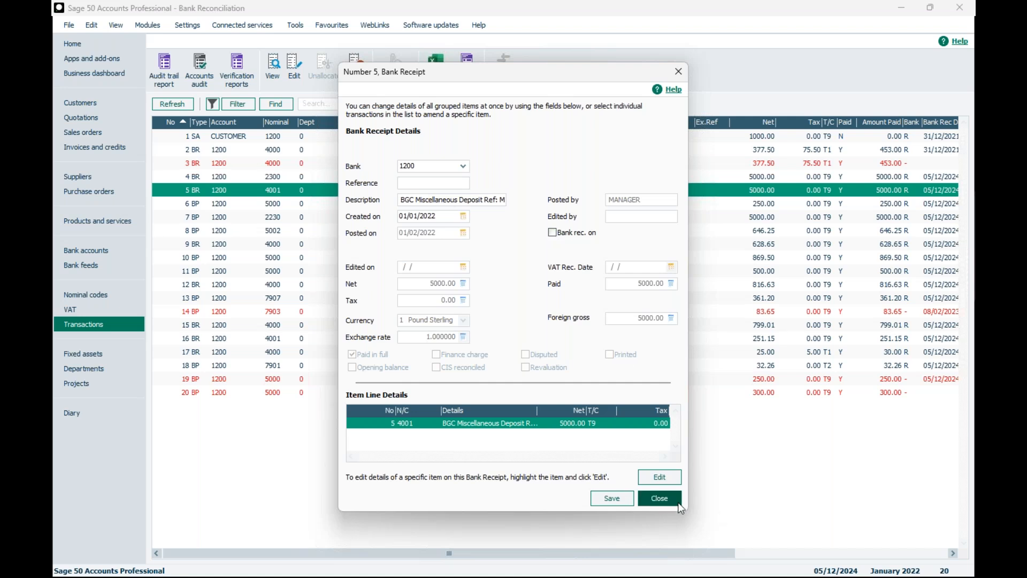
{"action": "left_click", "coordinate": [659, 498]}
{"action": "left_click", "coordinate": [533, 324]}
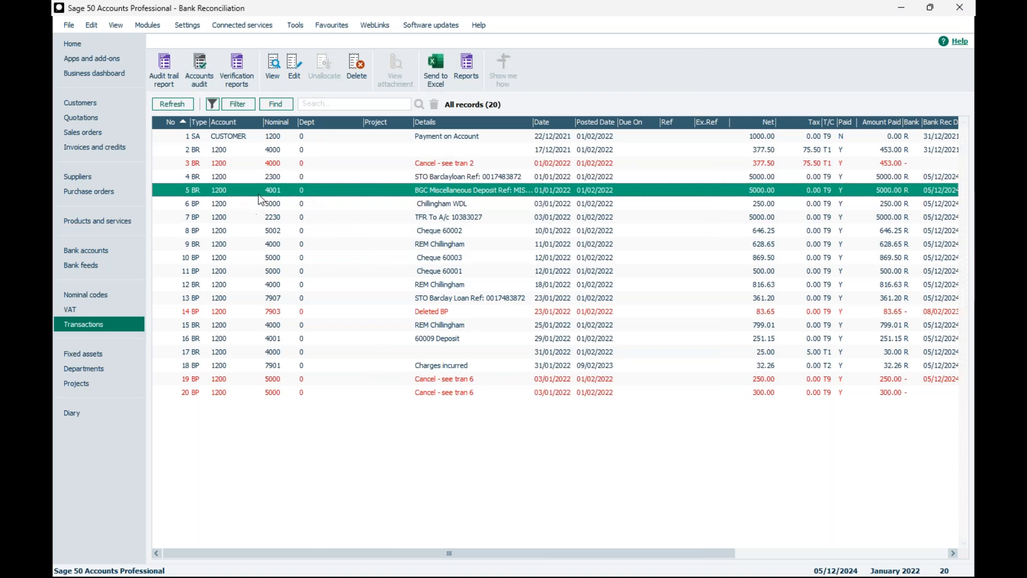
Clear the bank reconciled flag on bank receipt number 5 and post the change despite its reconciled status.
{"action": "double_click", "coordinate": [430, 193]}
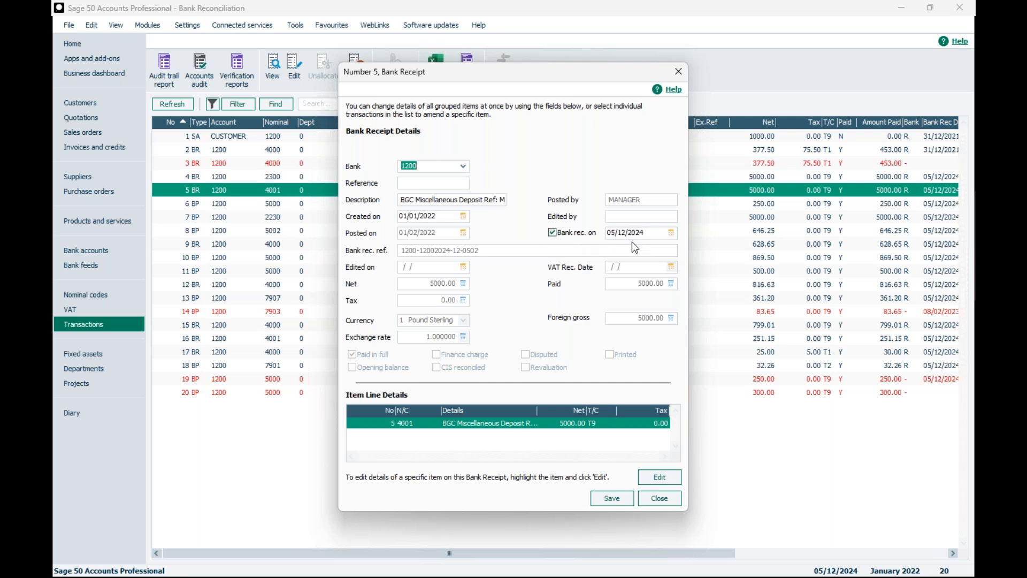
{"action": "left_click", "coordinate": [553, 233]}
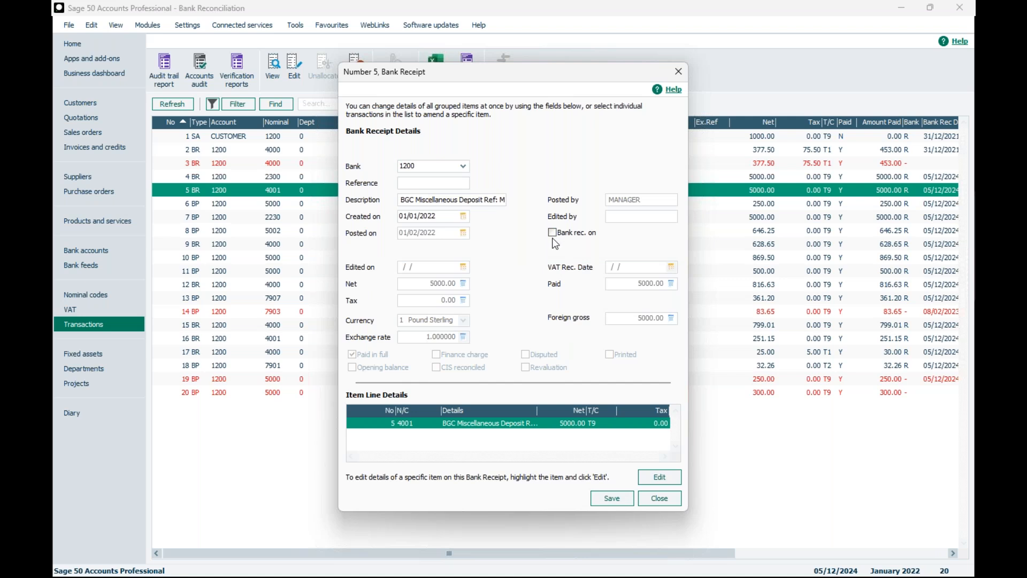
{"action": "left_click", "coordinate": [600, 500]}
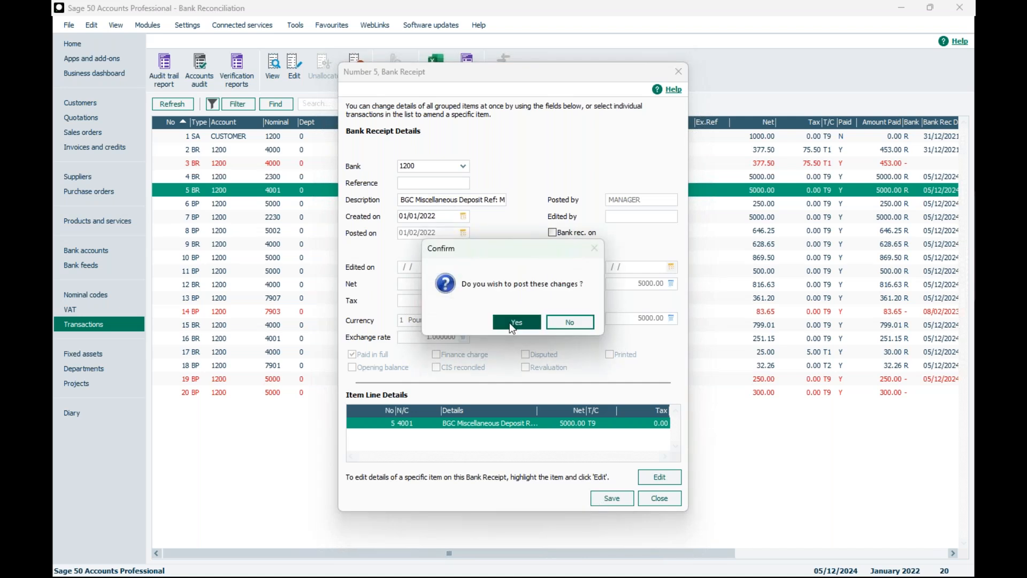
{"action": "left_click", "coordinate": [511, 325]}
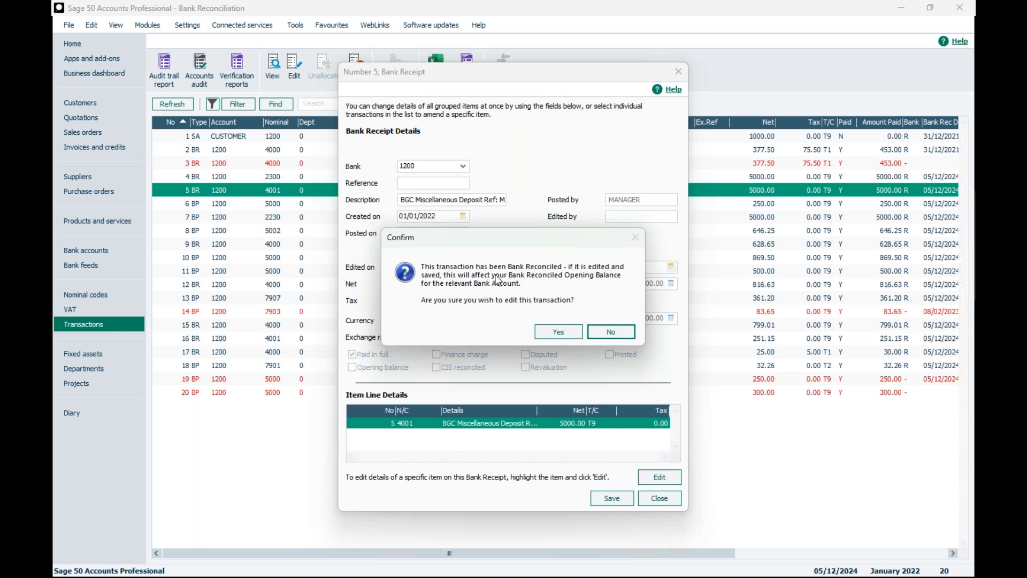
{"action": "left_click", "coordinate": [561, 333]}
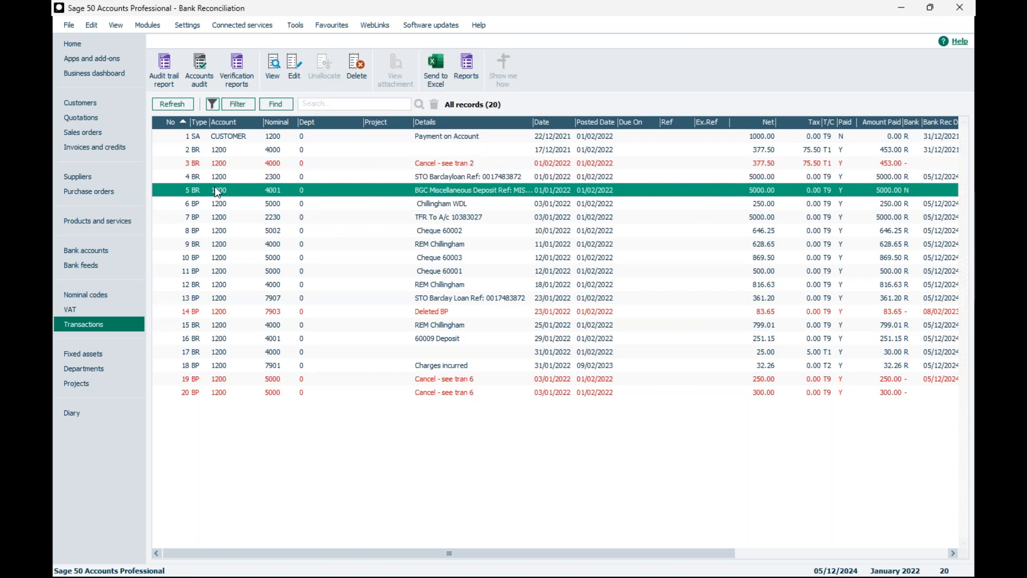
Start another Bank Current Account reconciliation and open the list of transactions contributing to the opening balance difference.
{"action": "left_click", "coordinate": [81, 254]}
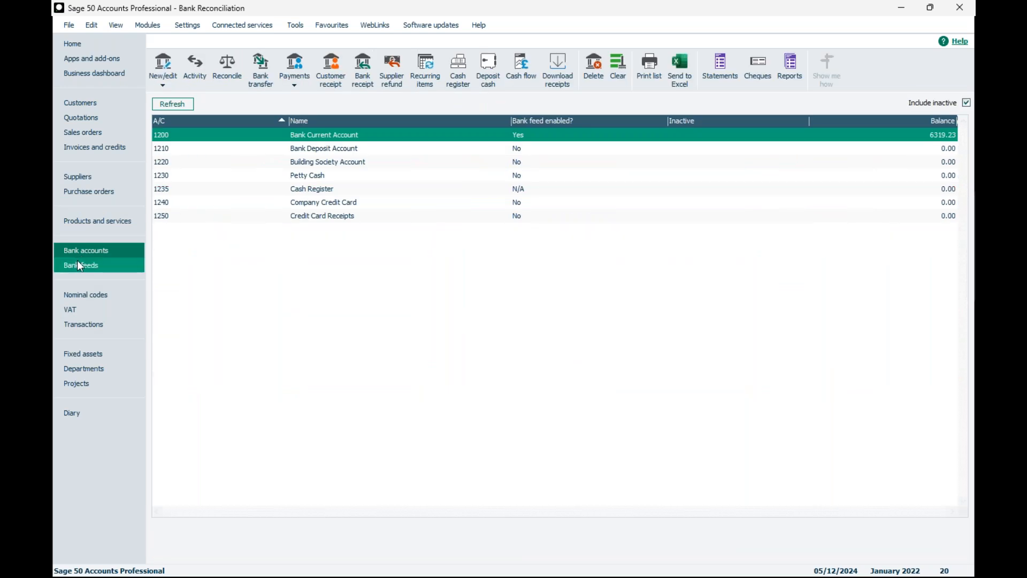
{"action": "left_click", "coordinate": [228, 65]}
{"action": "left_click", "coordinate": [595, 394]}
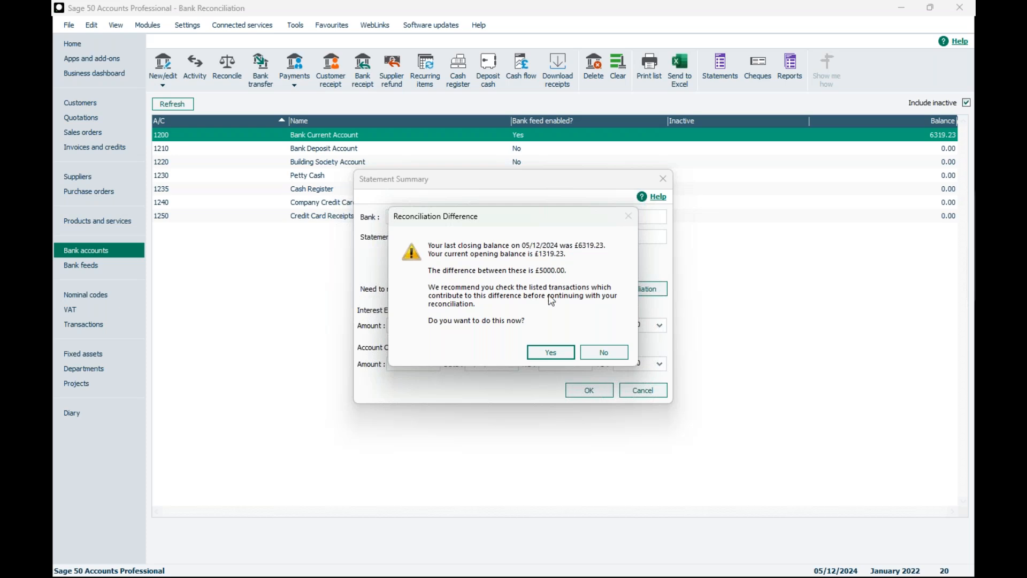
{"action": "left_click", "coordinate": [546, 353]}
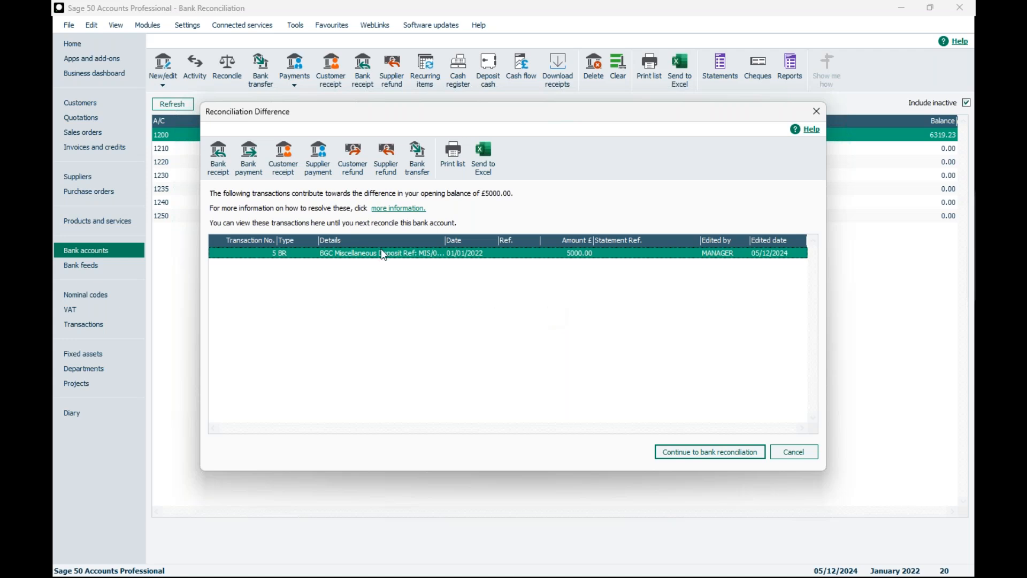
From the reconciliation difference list, start a customer receipt for account CUSTOMER into bank 1200 with an amount of 5000.
{"action": "left_click", "coordinate": [297, 177]}
{"action": "key", "text": "F4"}
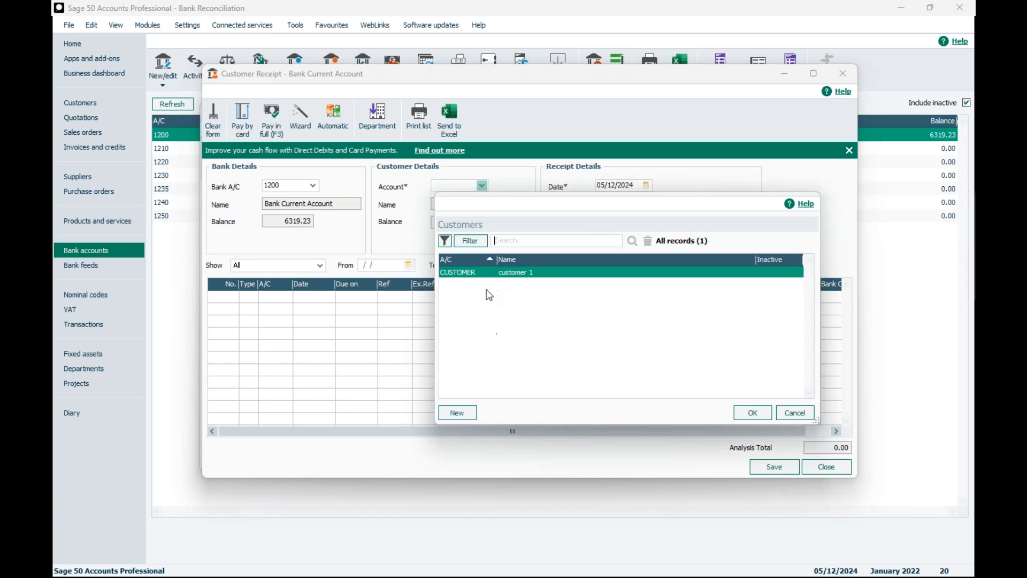
{"action": "left_click", "coordinate": [752, 412]}
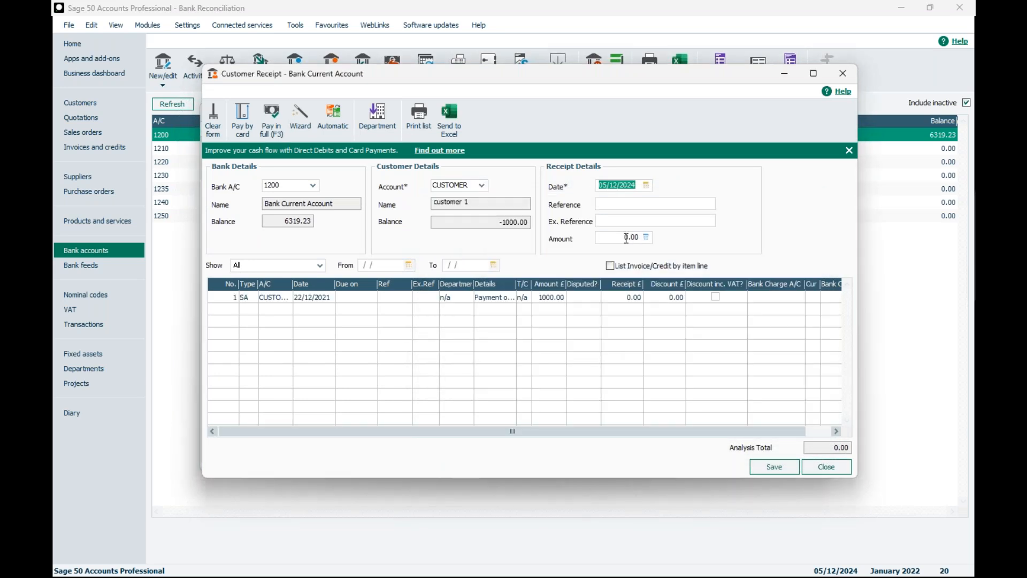
{"action": "left_click", "coordinate": [619, 237]}
{"action": "left_click_drag", "start_coordinate": [629, 238], "coordinate": [450, 238]}
{"action": "type", "text": "5000"}
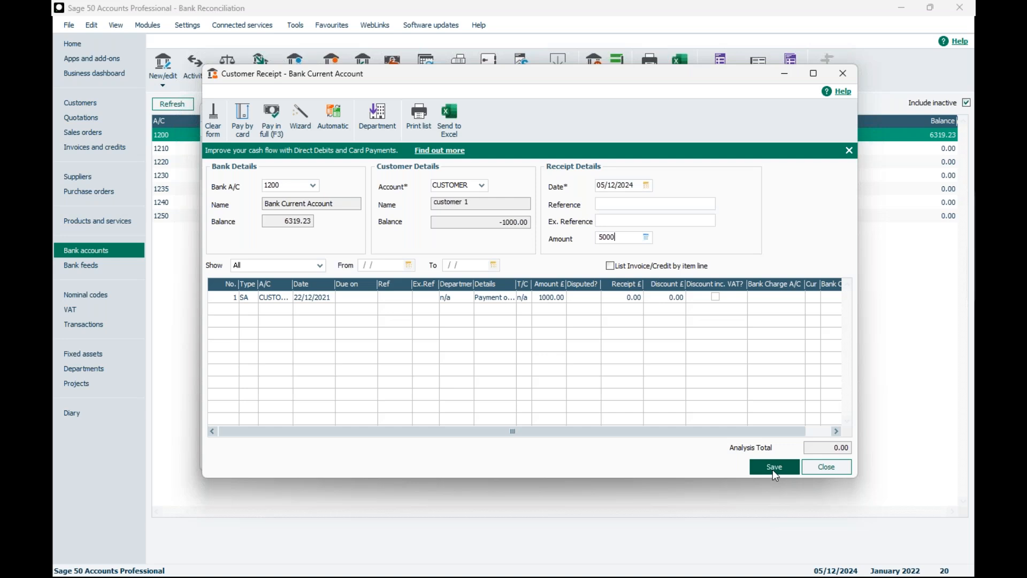
Date the customer receipt 03/01/2022 and post it as a payment on account.
{"action": "left_click_drag", "start_coordinate": [502, 79], "coordinate": [505, 59]}
{"action": "left_click", "coordinate": [611, 160]}
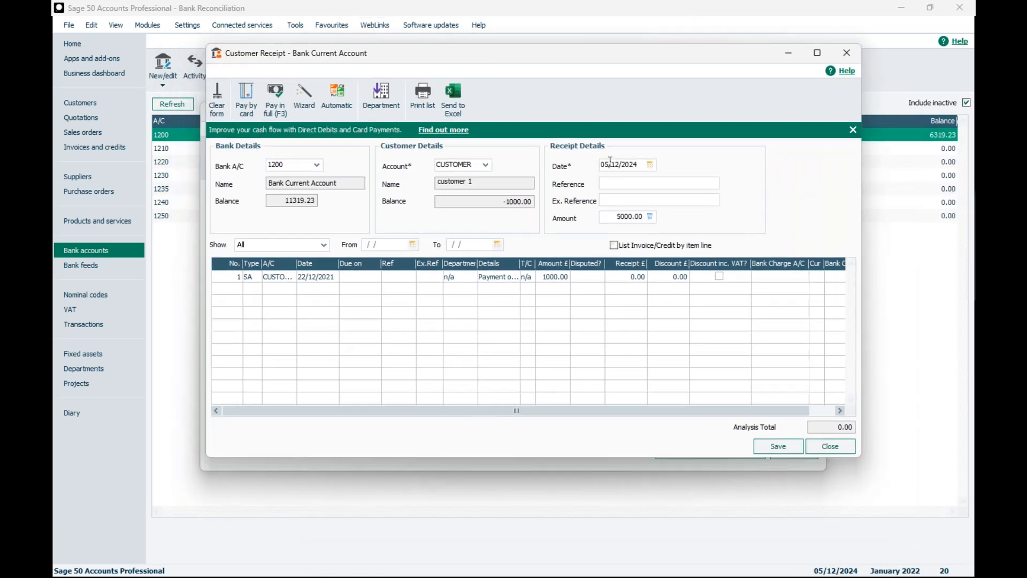
{"action": "key", "text": "BackSpace"}
{"action": "type", "text": "3"}
{"action": "left_click", "coordinate": [622, 167]}
{"action": "key", "text": "BackSpace"}
{"action": "key", "text": "BackSpace"}
{"action": "type", "text": "01/2"}
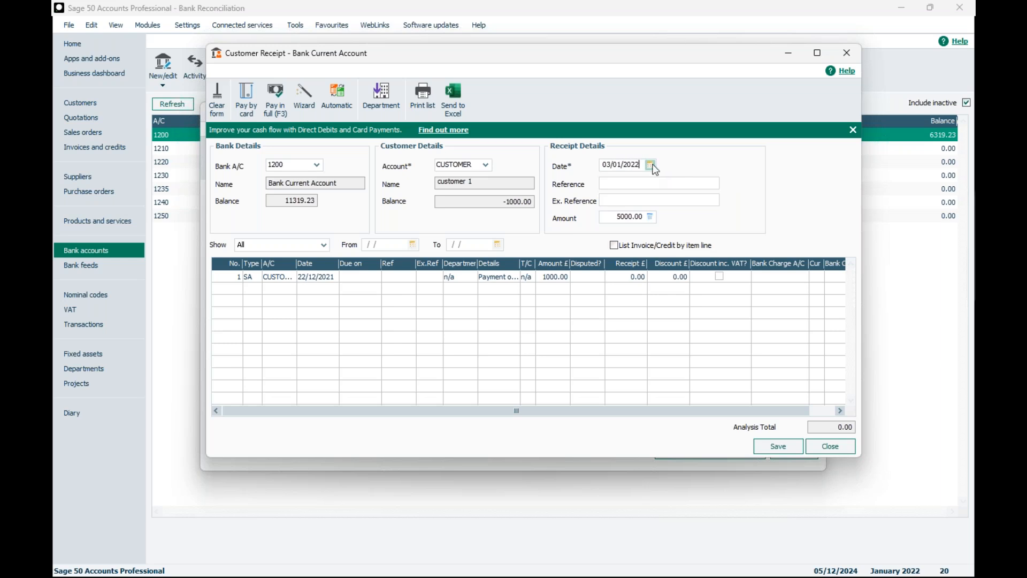
{"action": "left_click", "coordinate": [776, 447]}
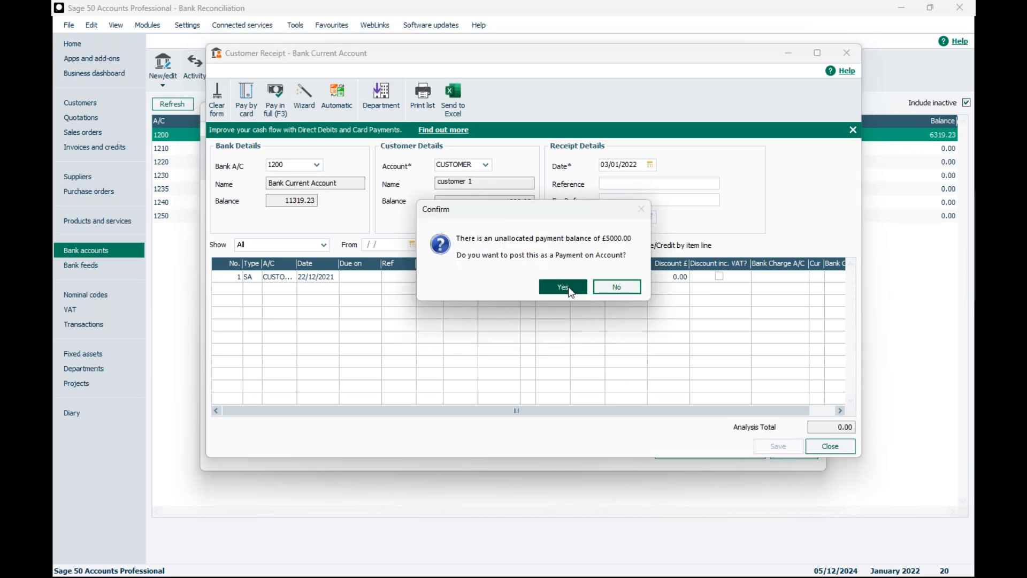
{"action": "left_click", "coordinate": [568, 288]}
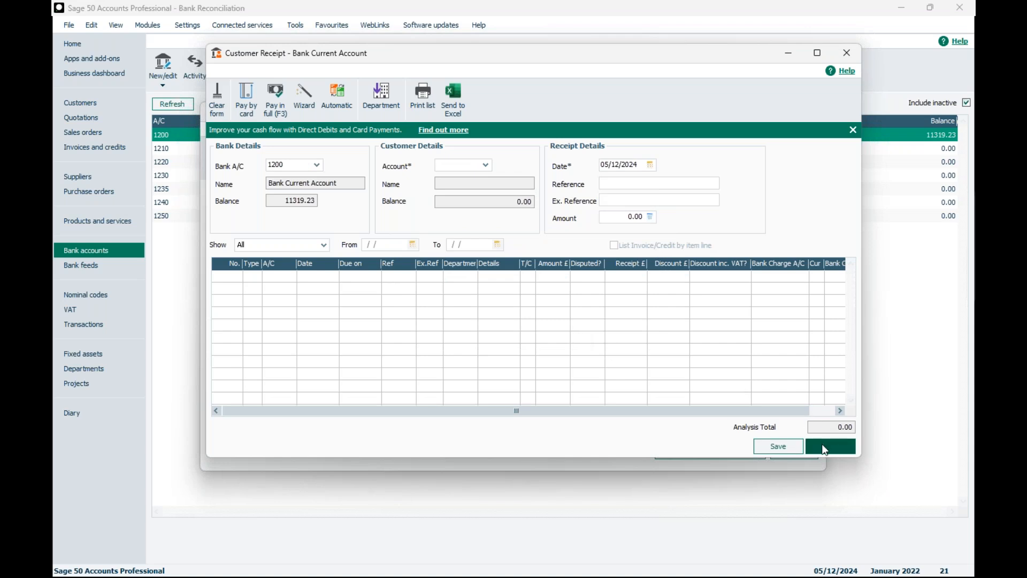
Match the 5000.00 payment on account dated 03/01/2022 to the bank statement, and exit the reconciliation discarding the changes.
{"action": "left_click", "coordinate": [824, 447]}
{"action": "left_click", "coordinate": [708, 448]}
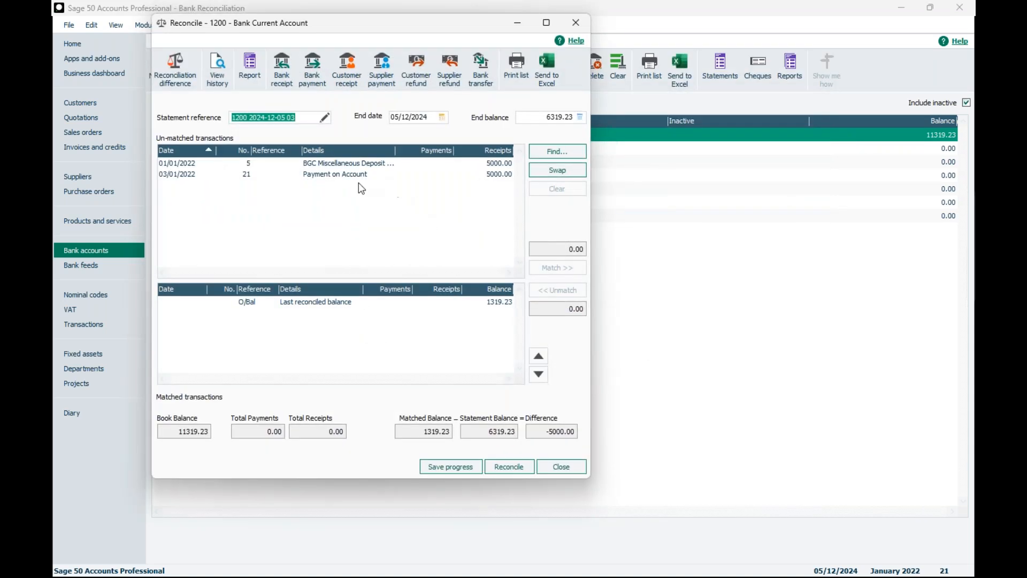
{"action": "left_click", "coordinate": [333, 175]}
{"action": "left_click", "coordinate": [551, 266]}
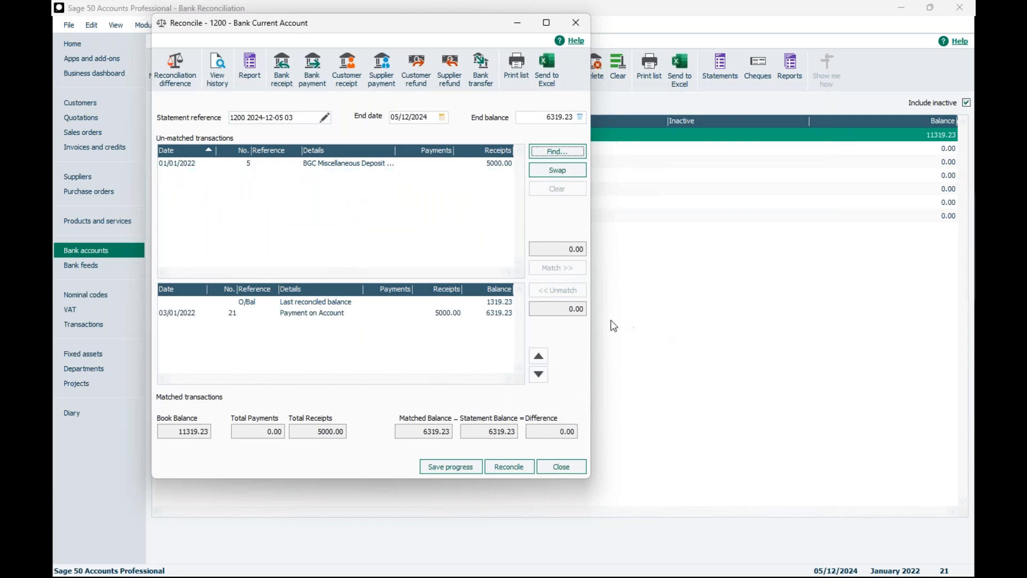
{"action": "left_click_drag", "start_coordinate": [593, 325], "coordinate": [841, 325]}
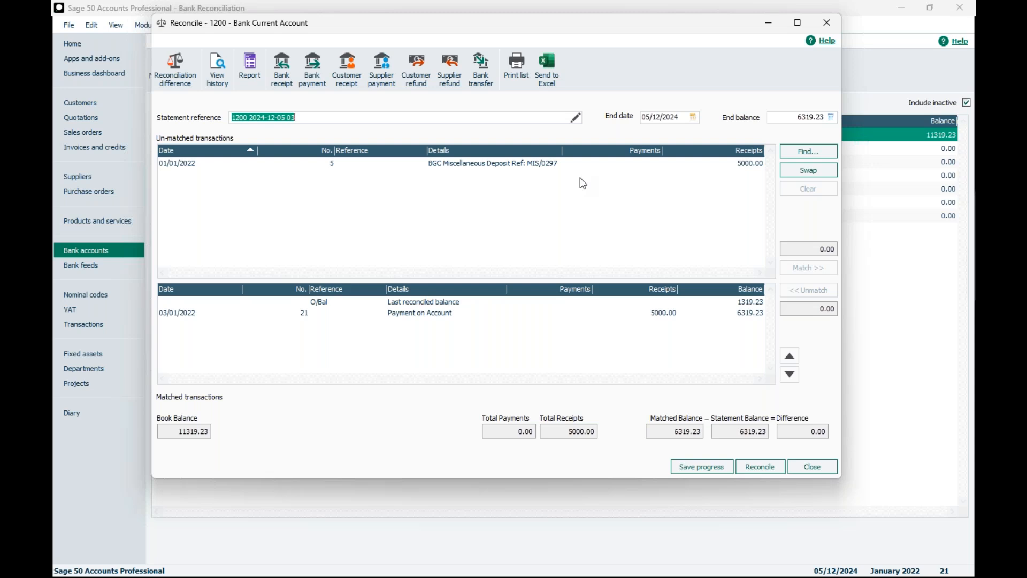
{"action": "left_click", "coordinate": [808, 468]}
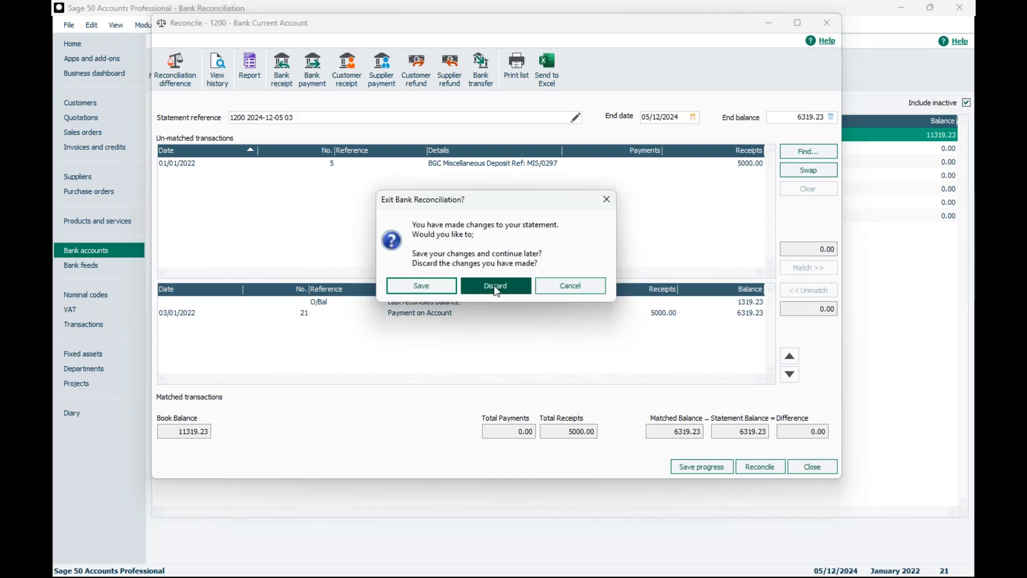
{"action": "left_click", "coordinate": [495, 287]}
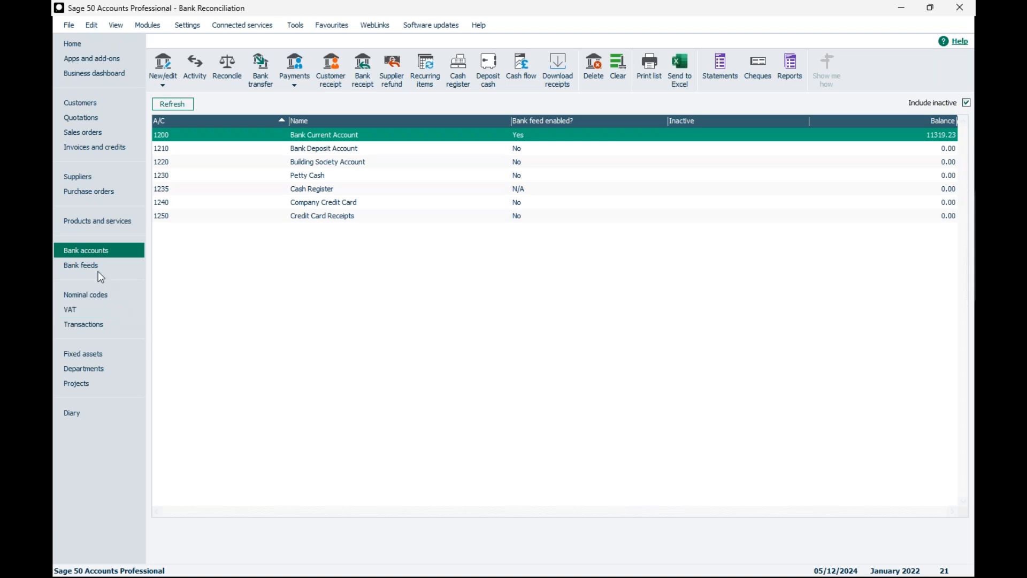
Open the bank feed for account 1200 and ignore the £110.00 Transaction Narrative bank transaction dated 26/09/2024.
{"action": "left_click", "coordinate": [72, 270]}
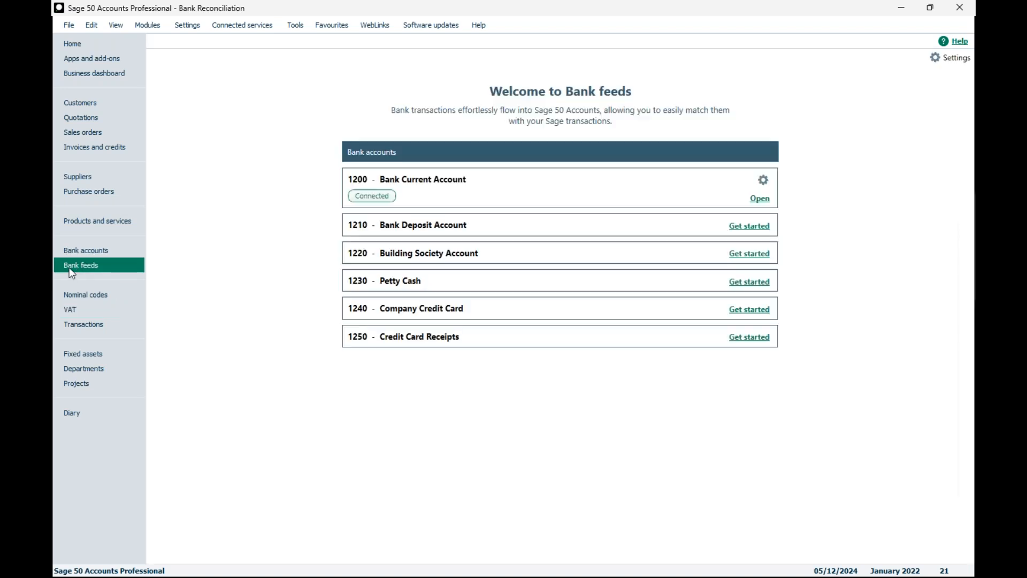
{"action": "left_click", "coordinate": [760, 199]}
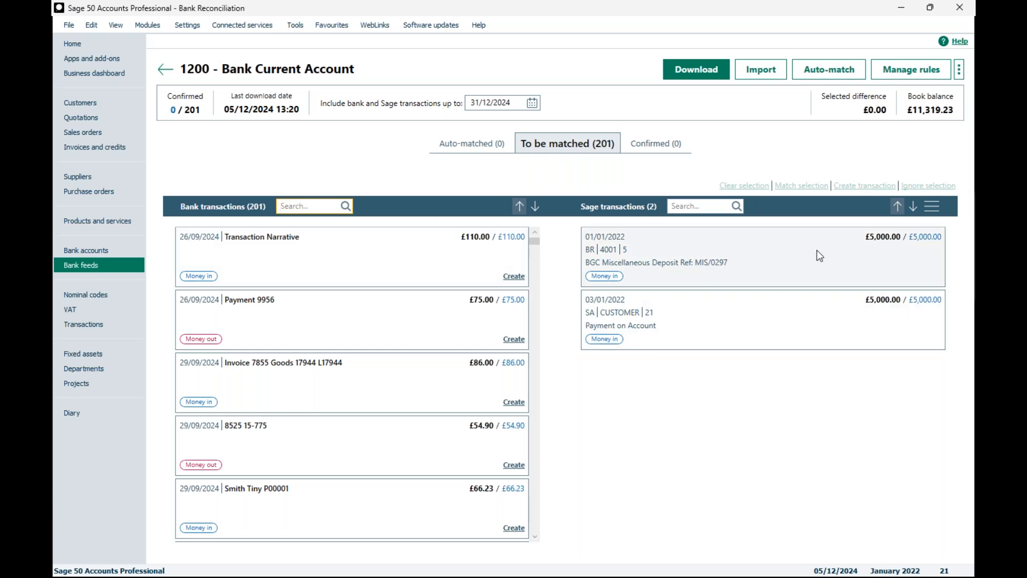
{"action": "left_click", "coordinate": [358, 249]}
{"action": "left_click", "coordinate": [358, 250]}
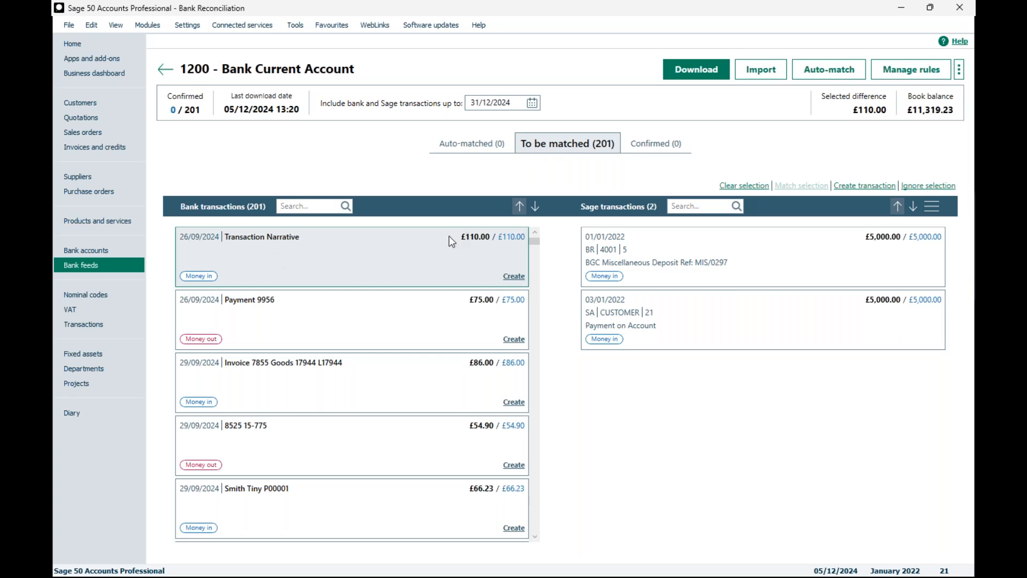
{"action": "left_click", "coordinate": [944, 188]}
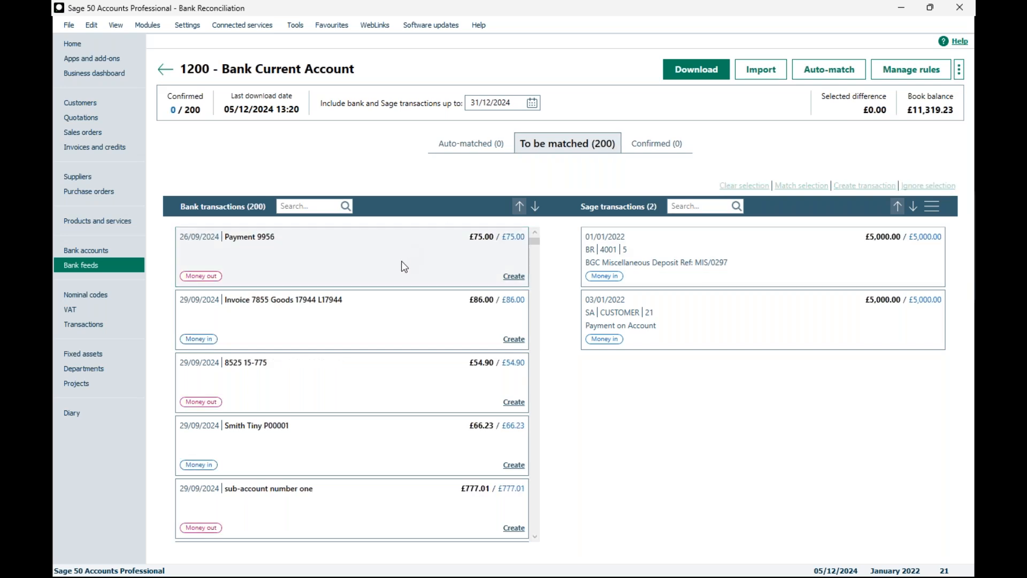
Show ignored bank feed transactions from the last 12 months and restore the £110.00 Transaction Narrative entry.
{"action": "left_click", "coordinate": [960, 72]}
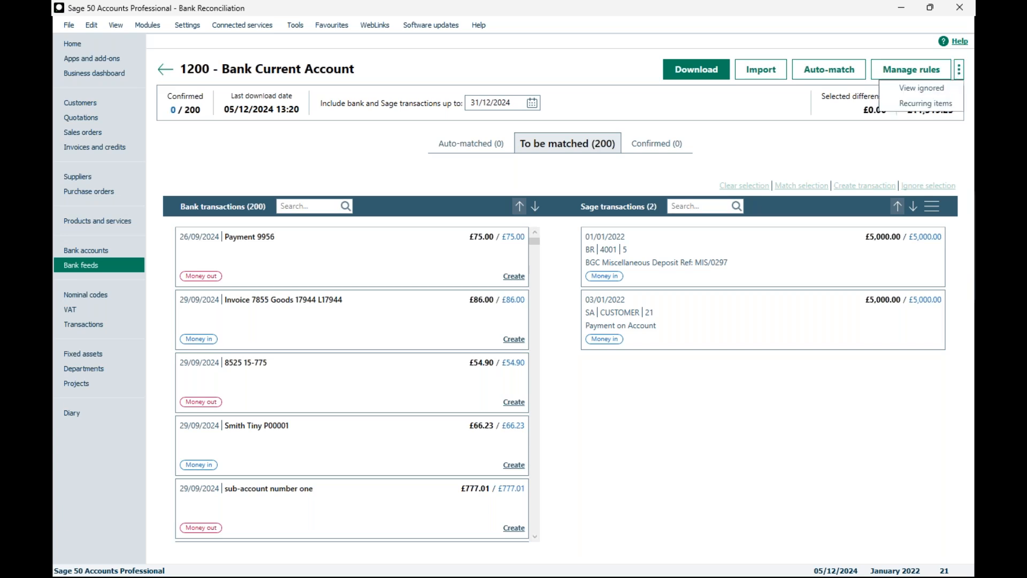
{"action": "left_click", "coordinate": [929, 89]}
{"action": "left_click", "coordinate": [485, 167]}
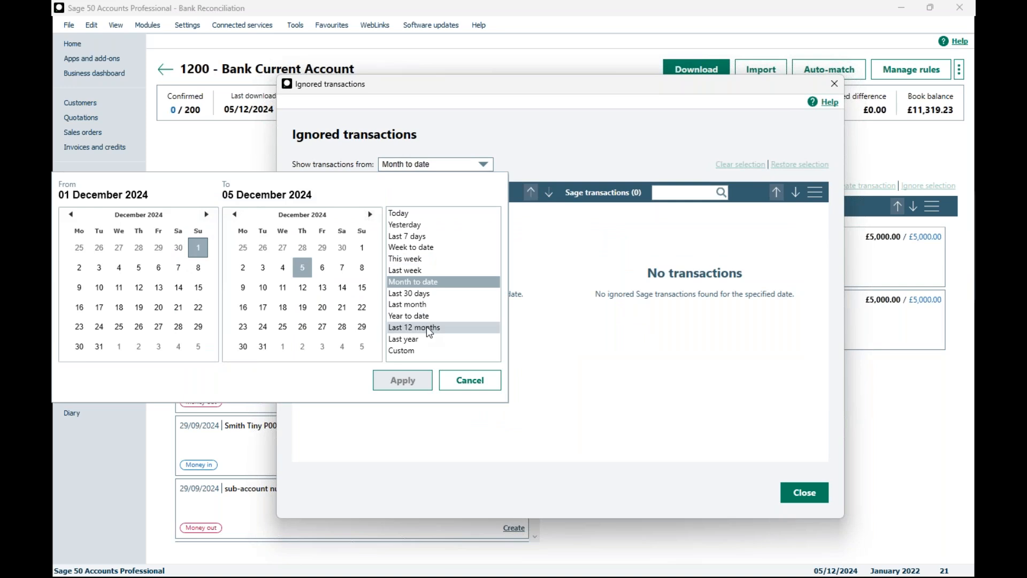
{"action": "left_click", "coordinate": [426, 326]}
{"action": "left_click", "coordinate": [405, 380]}
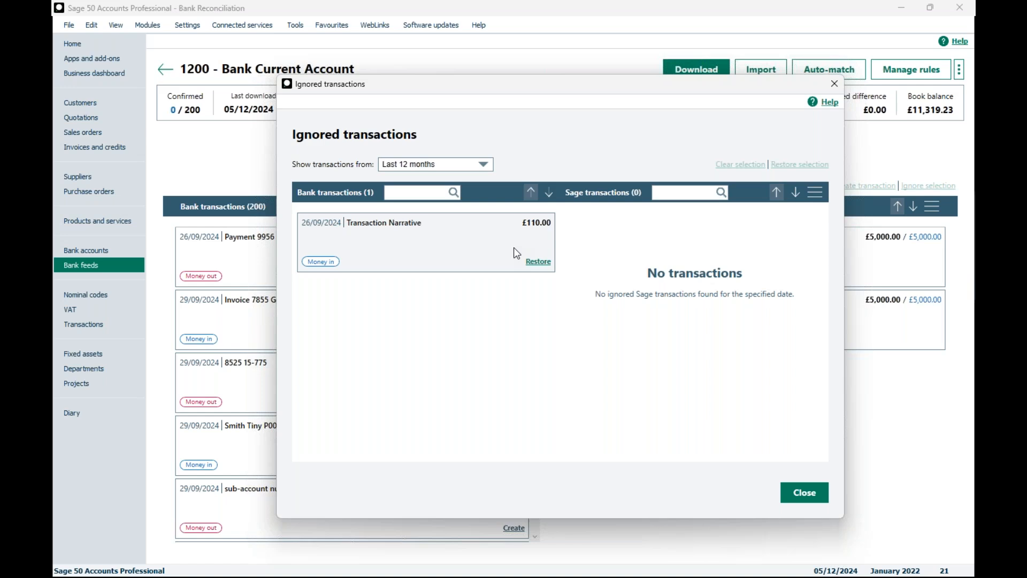
{"action": "left_click", "coordinate": [439, 234]}
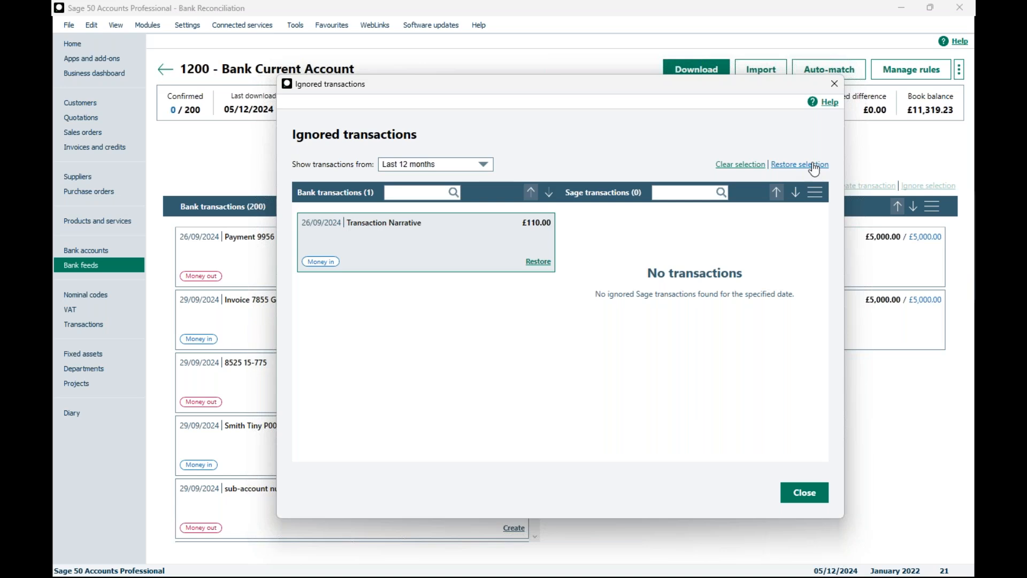
{"action": "left_click", "coordinate": [539, 262]}
{"action": "left_click", "coordinate": [785, 496]}
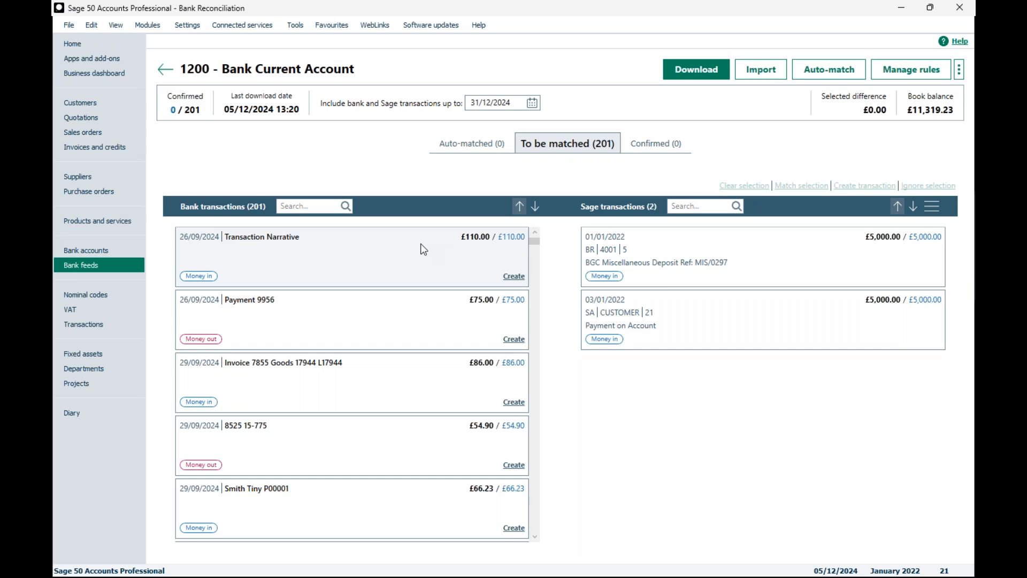
Return to the bank feeds overview and check the bank feeds settings of account 1200 without changing them.
{"action": "left_click", "coordinate": [165, 69]}
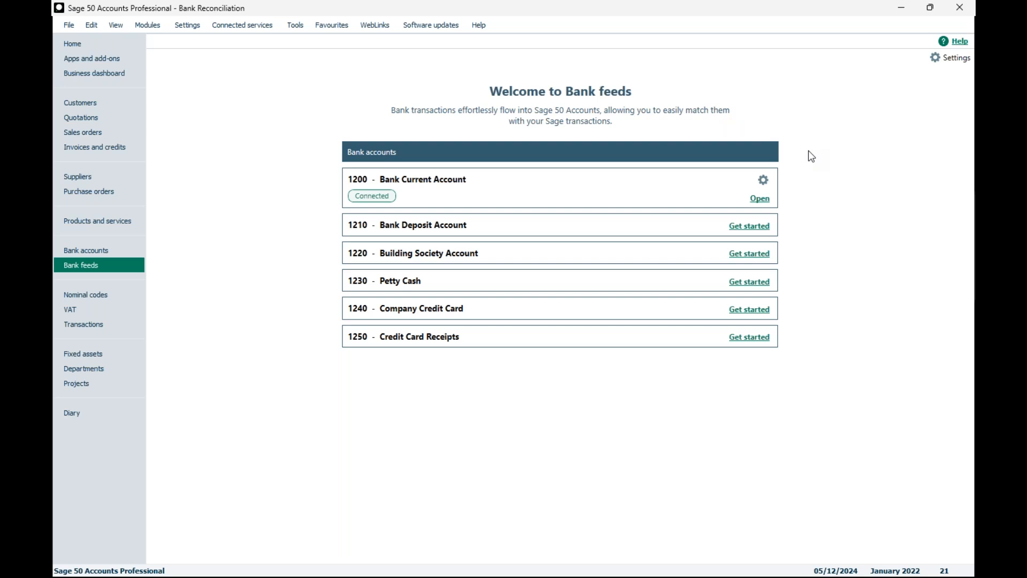
{"action": "left_click", "coordinate": [763, 182]}
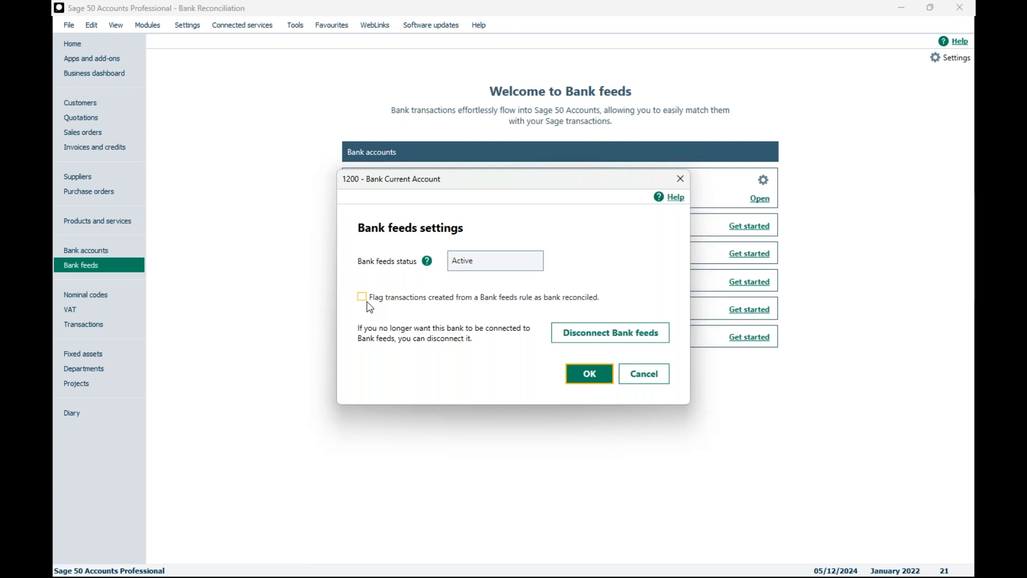
{"action": "left_click", "coordinate": [648, 377]}
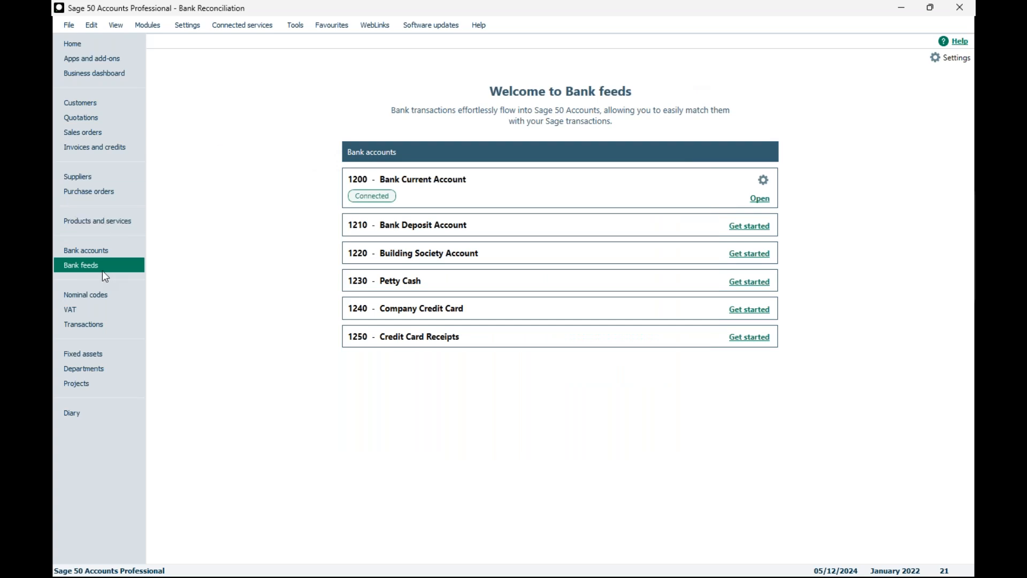
Open payment on account number 21 from the transactions list, flag it as bank reconciled, and exit without saving.
{"action": "left_click", "coordinate": [78, 329]}
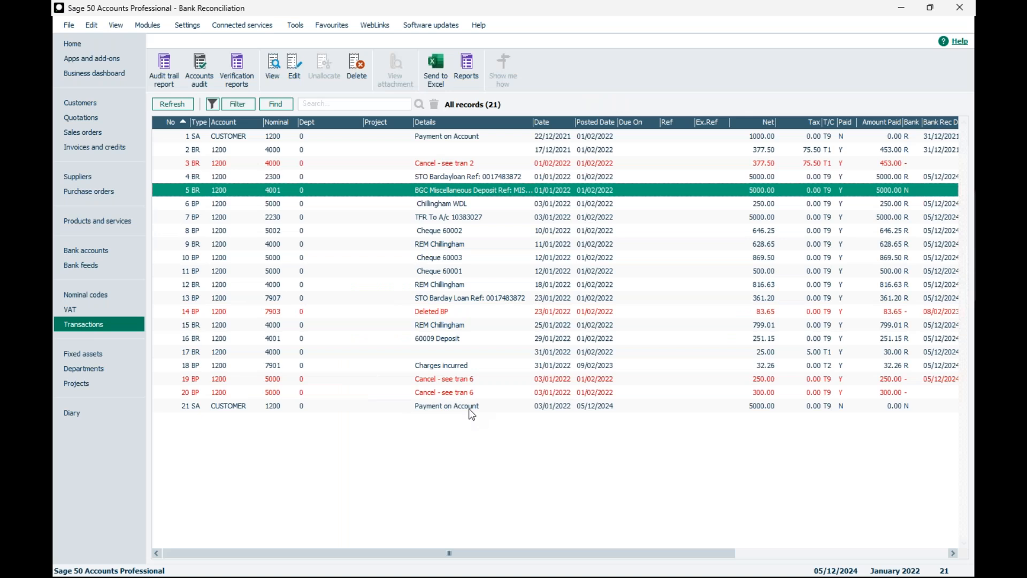
{"action": "left_click", "coordinate": [190, 407]}
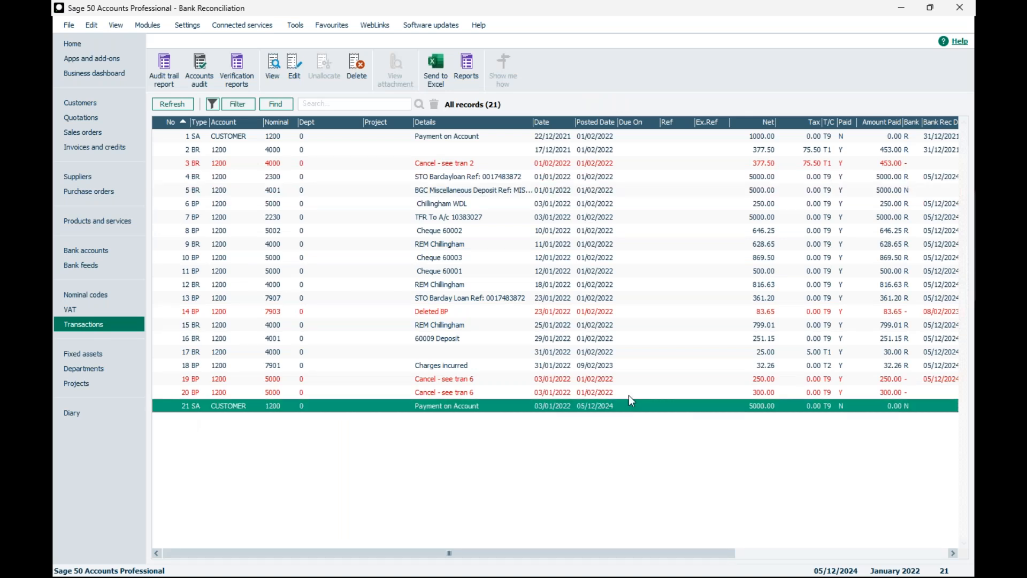
{"action": "double_click", "coordinate": [603, 407]}
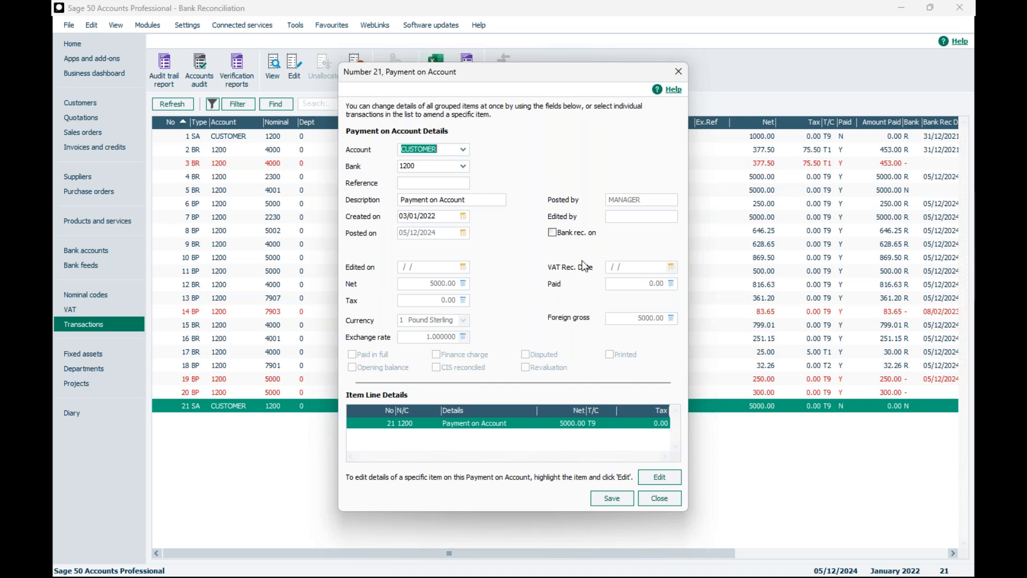
{"action": "left_click", "coordinate": [555, 232]}
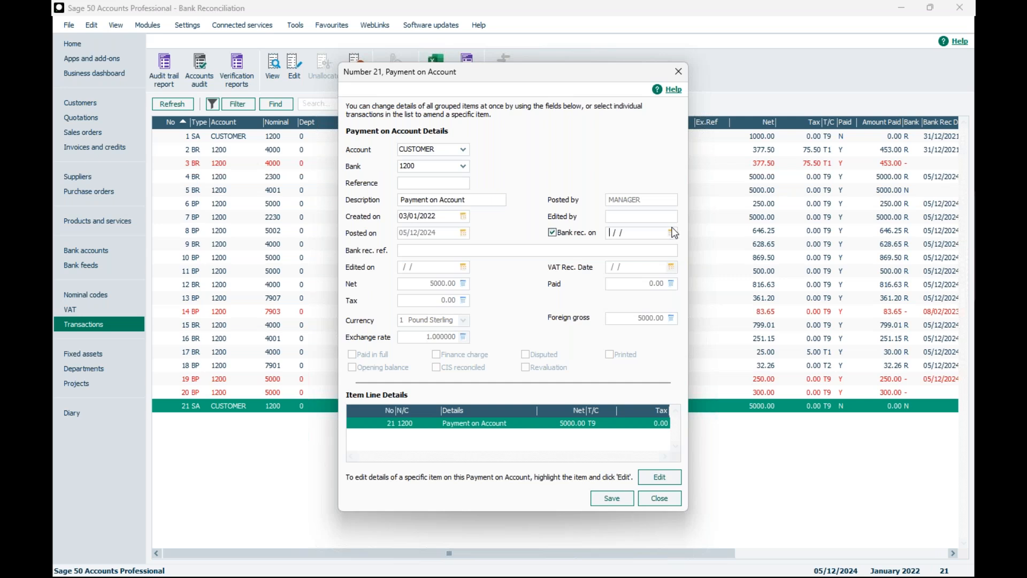
{"action": "left_click", "coordinate": [671, 499]}
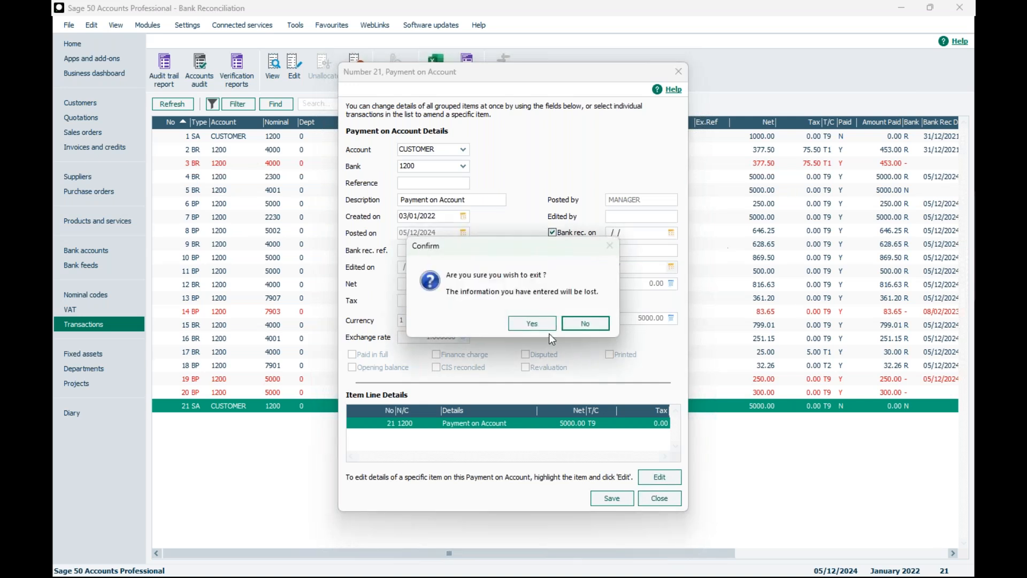
{"action": "left_click", "coordinate": [546, 322]}
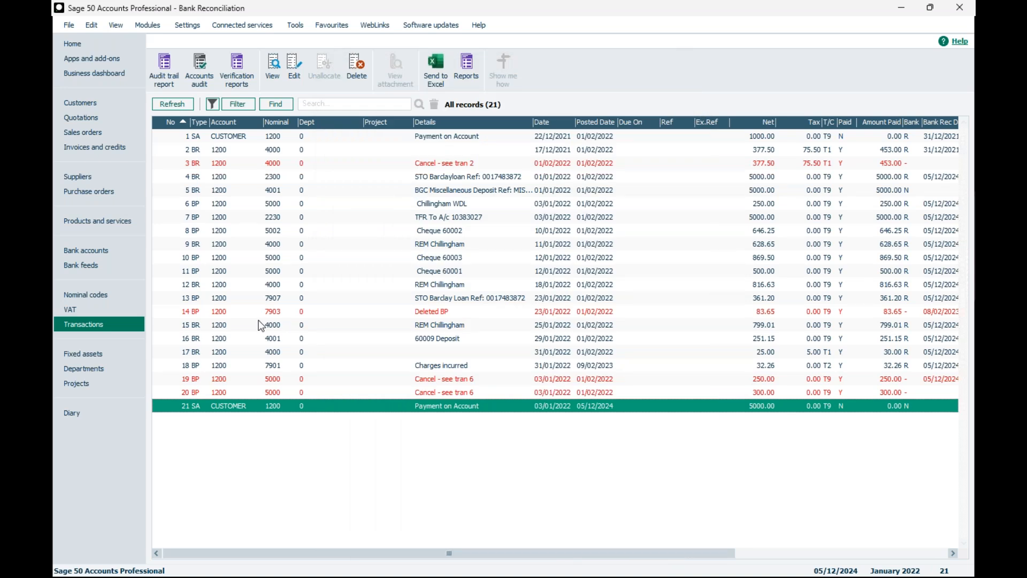
Examine the reconciled transactions reports for bank accounts, including Retrospective Bank Reconciliation (Detailed), and close the report list.
{"action": "left_click", "coordinate": [87, 250]}
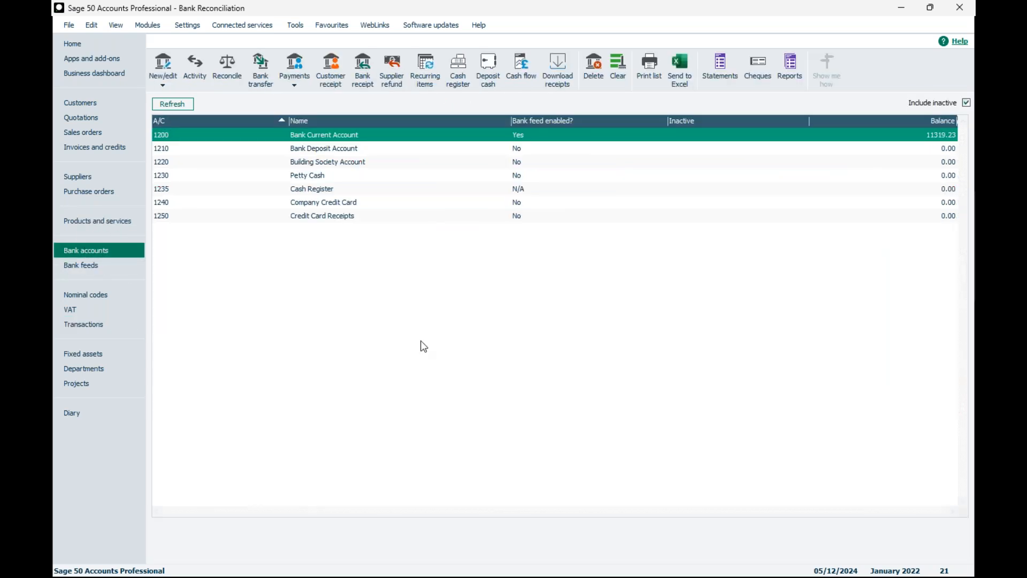
{"action": "left_click", "coordinate": [792, 70]}
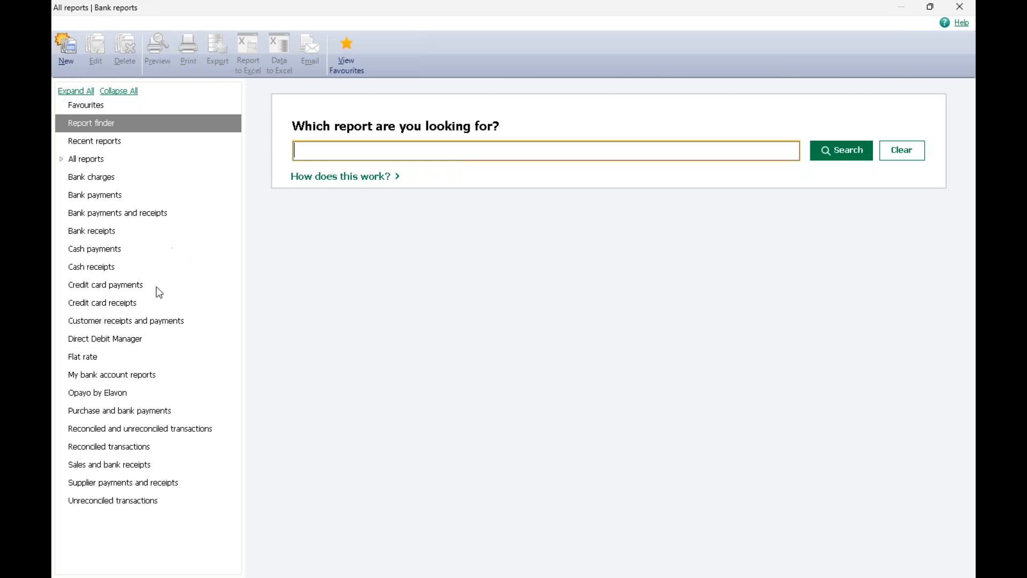
{"action": "left_click", "coordinate": [109, 447]}
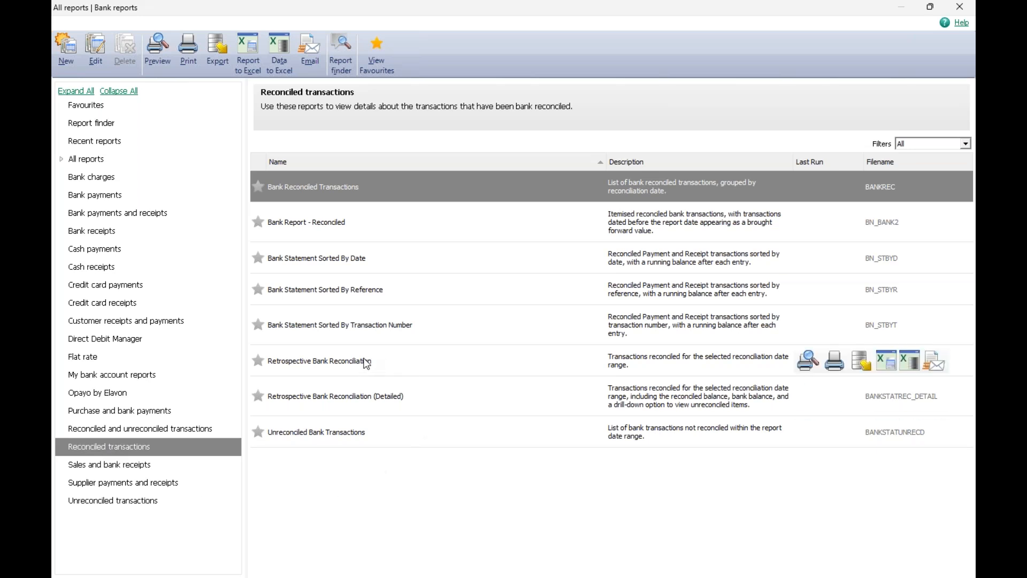
{"action": "mouse_move", "coordinate": [349, 391]}
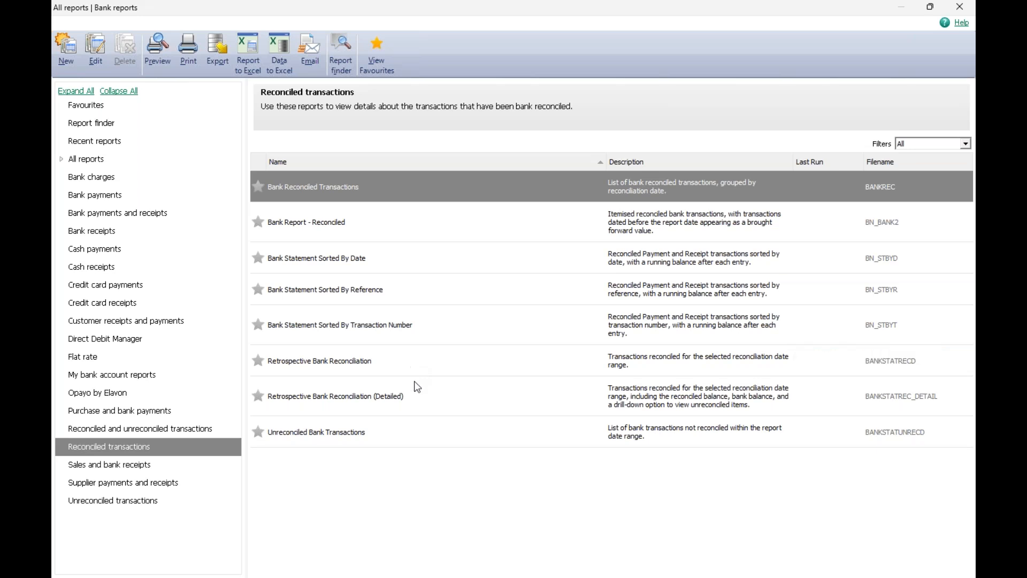
{"action": "left_click", "coordinate": [580, 405]}
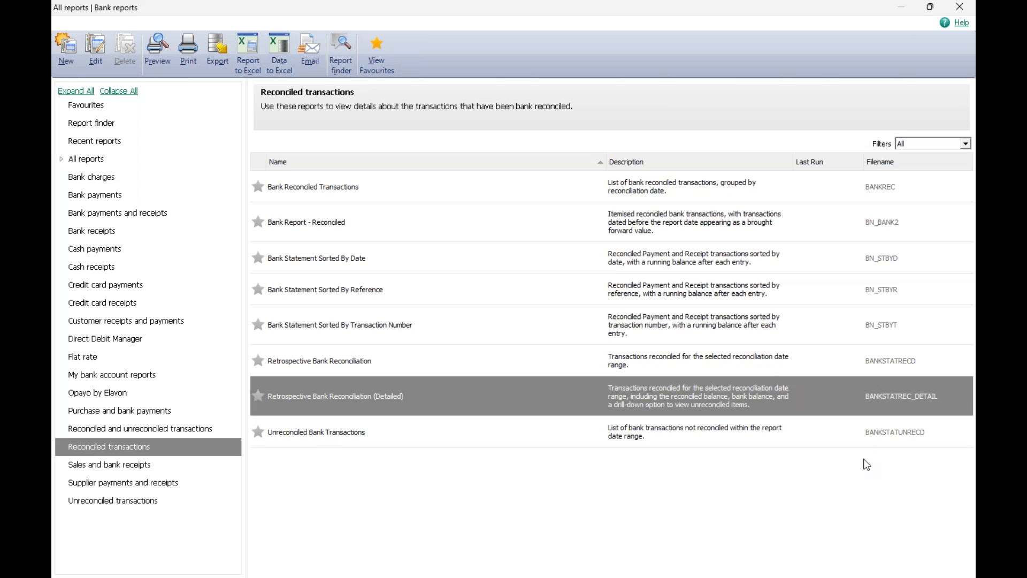
{"action": "left_click", "coordinate": [960, 8]}
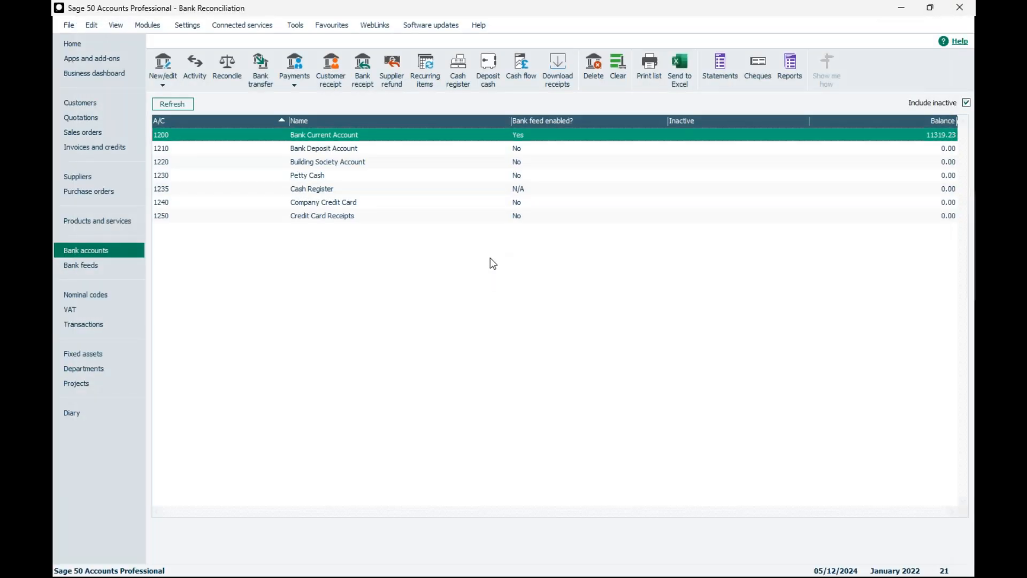